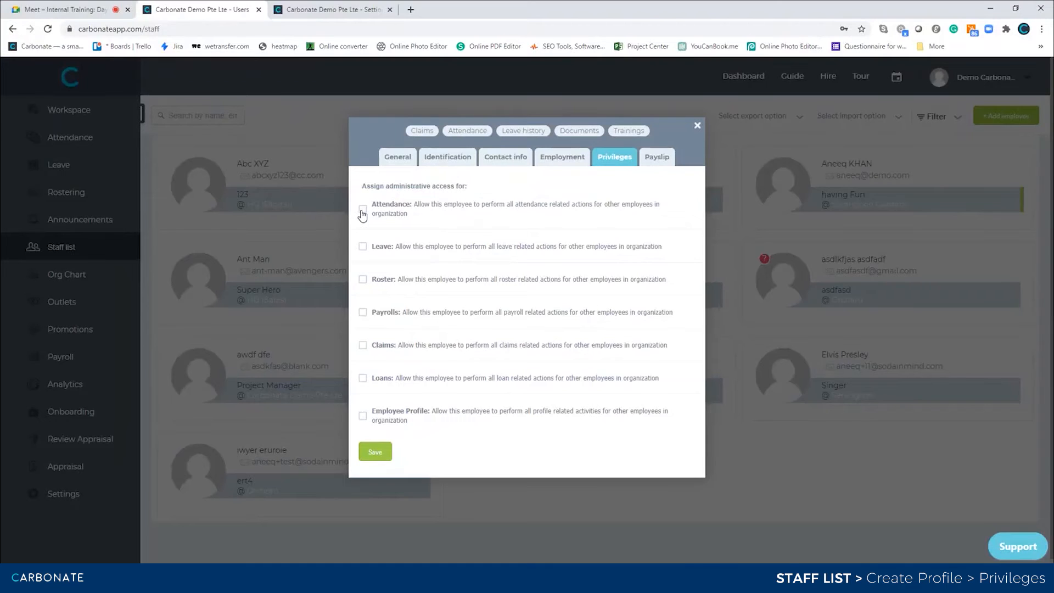
- Grant Attendance admin access limited to employees with the same hierarchy or lower
click(361, 210)
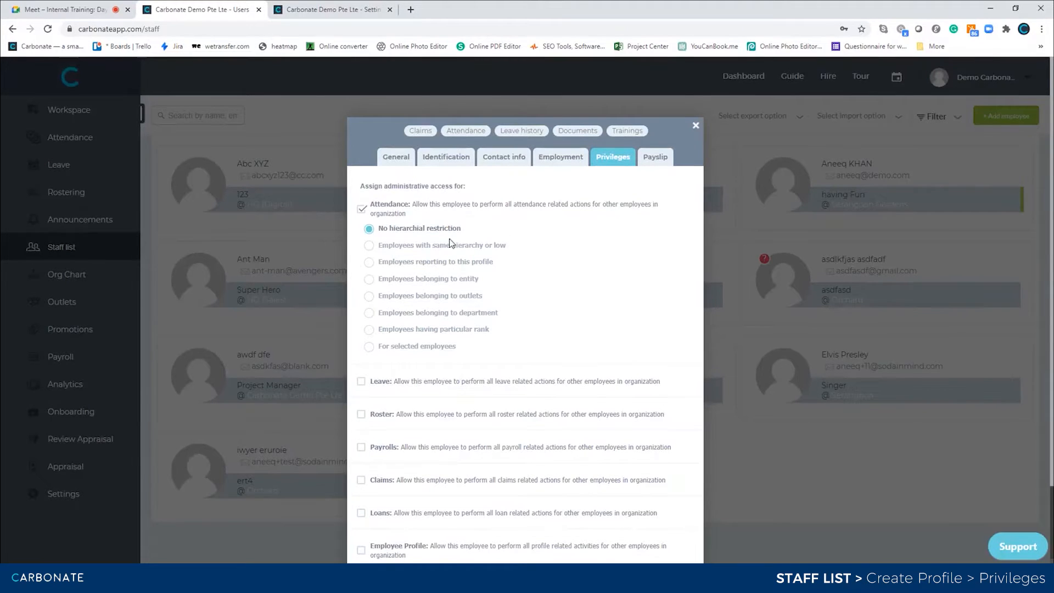
click(369, 247)
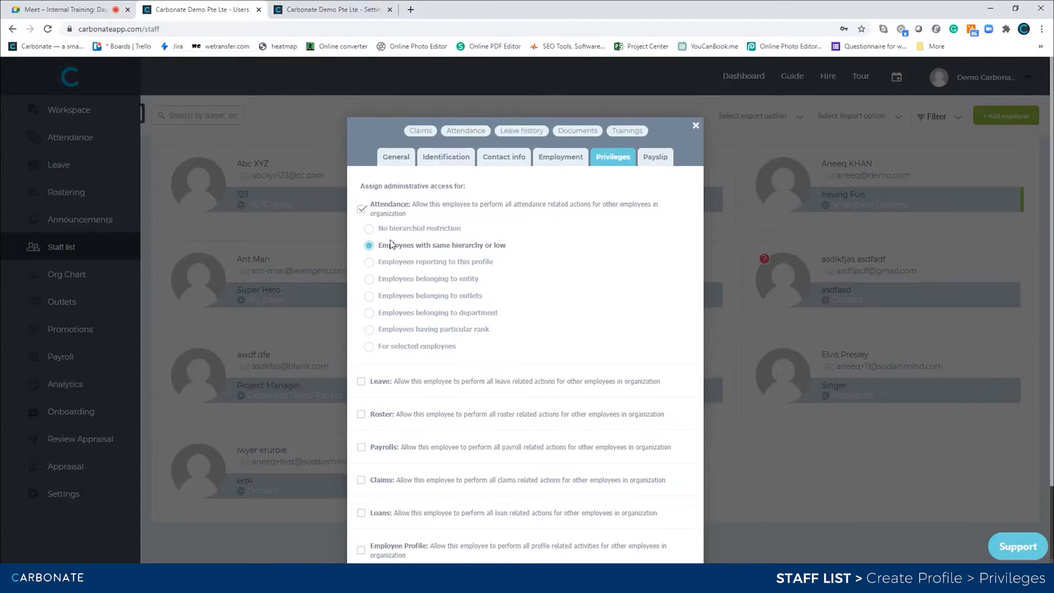
- Change the attendance scope from employees reporting to this profile to employees belonging to an entity
click(368, 265)
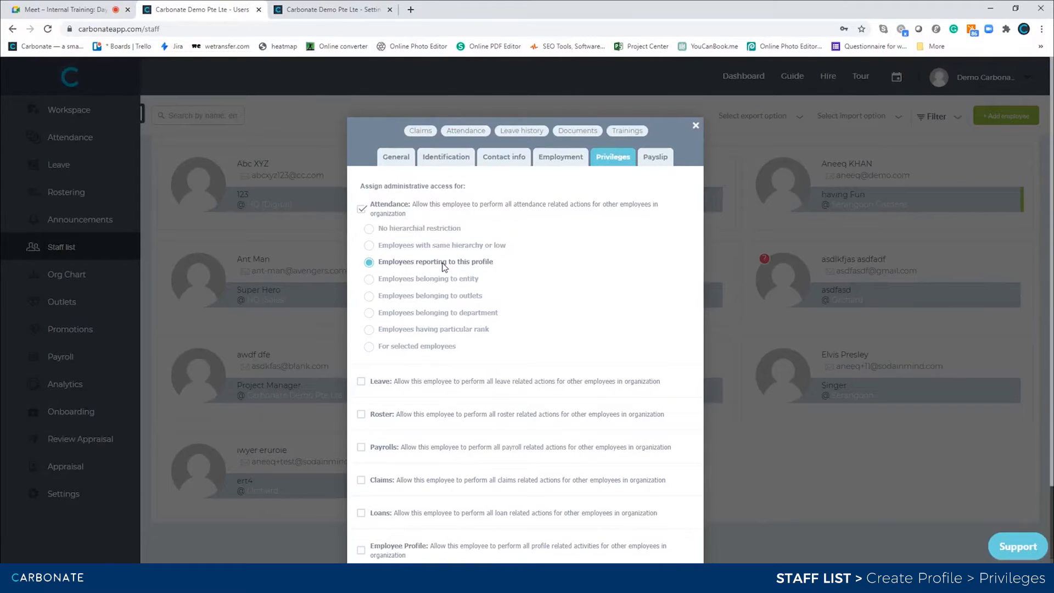
click(369, 279)
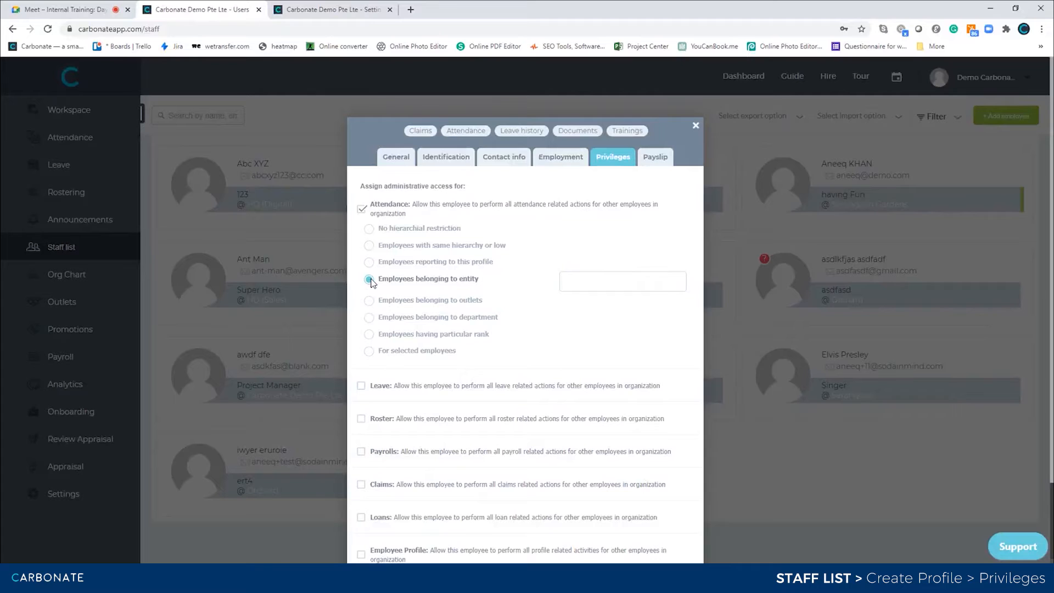
- Choose Tampines - Singapore as the entity for attendance access
click(589, 281)
scroll(617, 382, down, 1)
scroll(604, 311, up, 1)
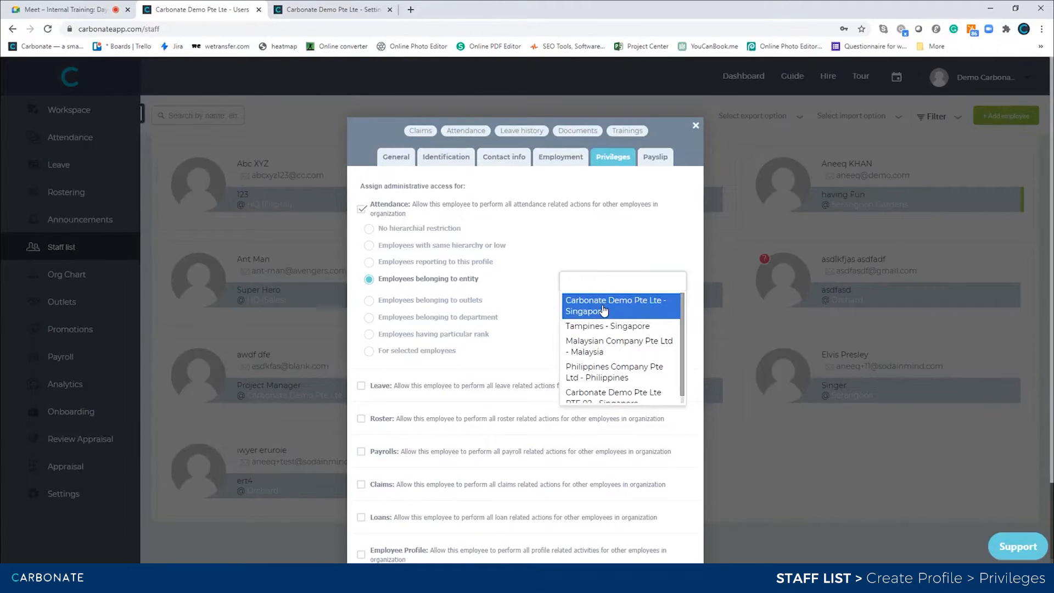
click(625, 327)
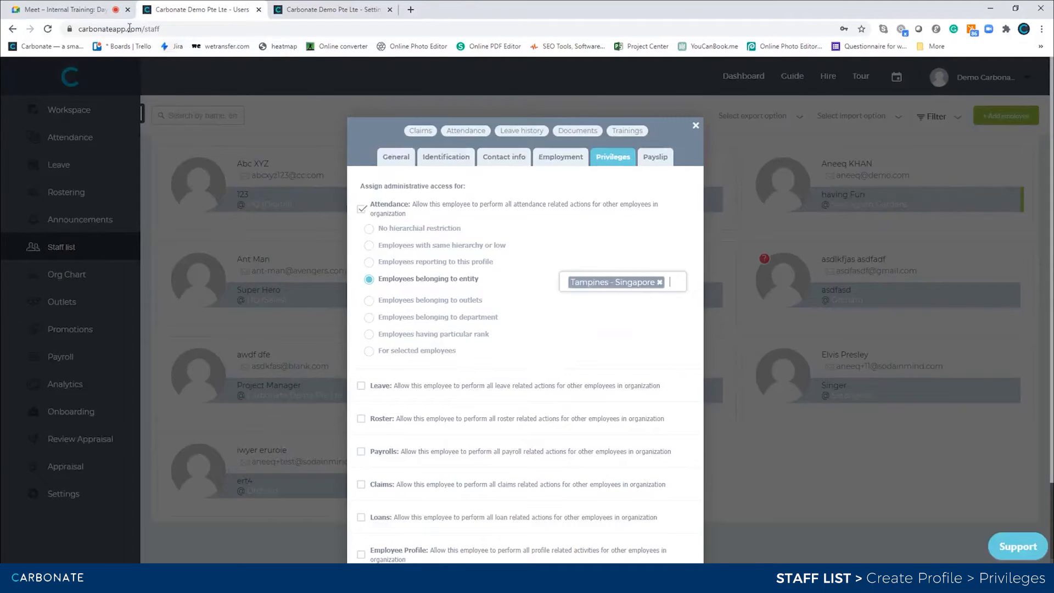
- Admit the waiting guest into the Meet call, then return to the privileges settings
click(66, 9)
click(619, 123)
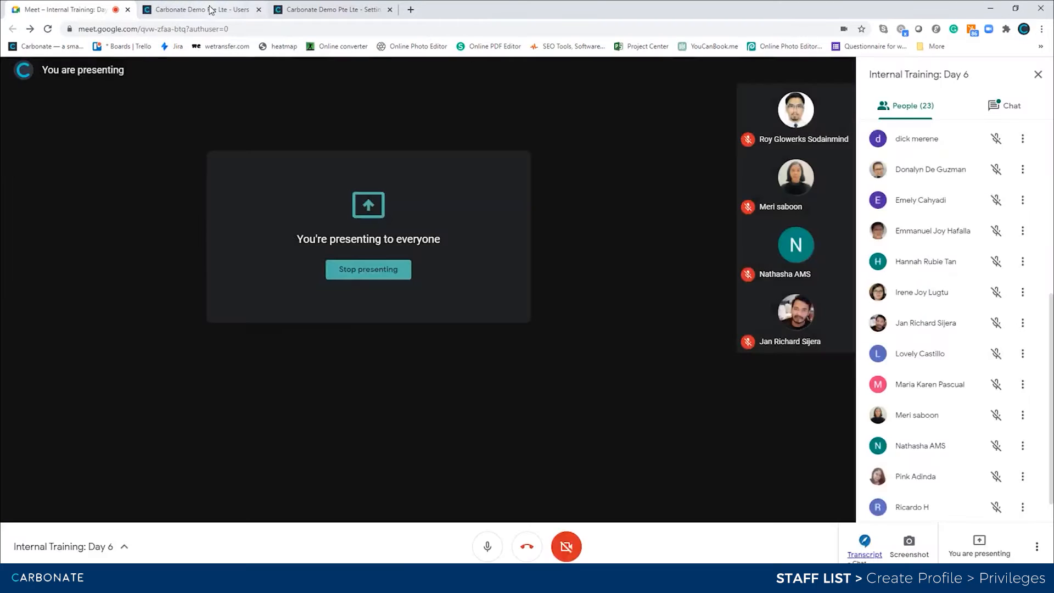
click(210, 9)
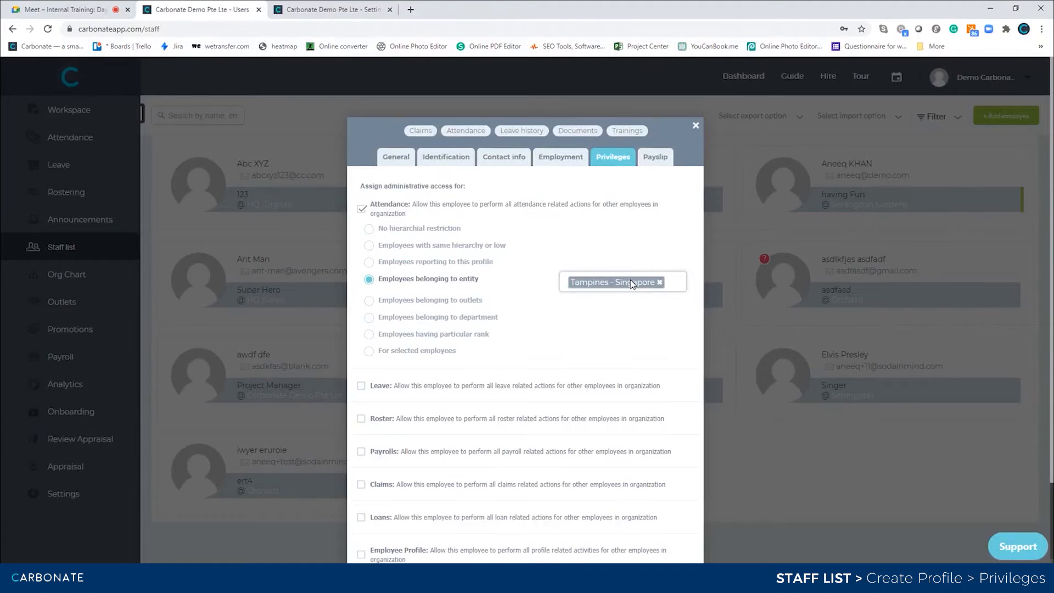
- Swap the entity to Malaysian Company Pte Ltd - Malaysia, then scope attendance to employees belonging to outlets
click(660, 282)
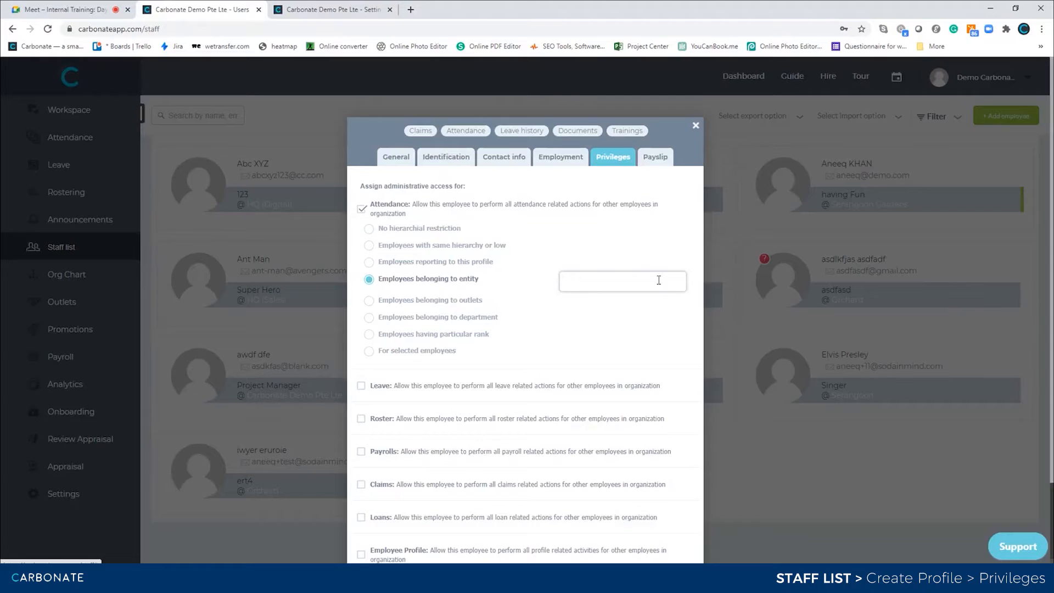
click(659, 280)
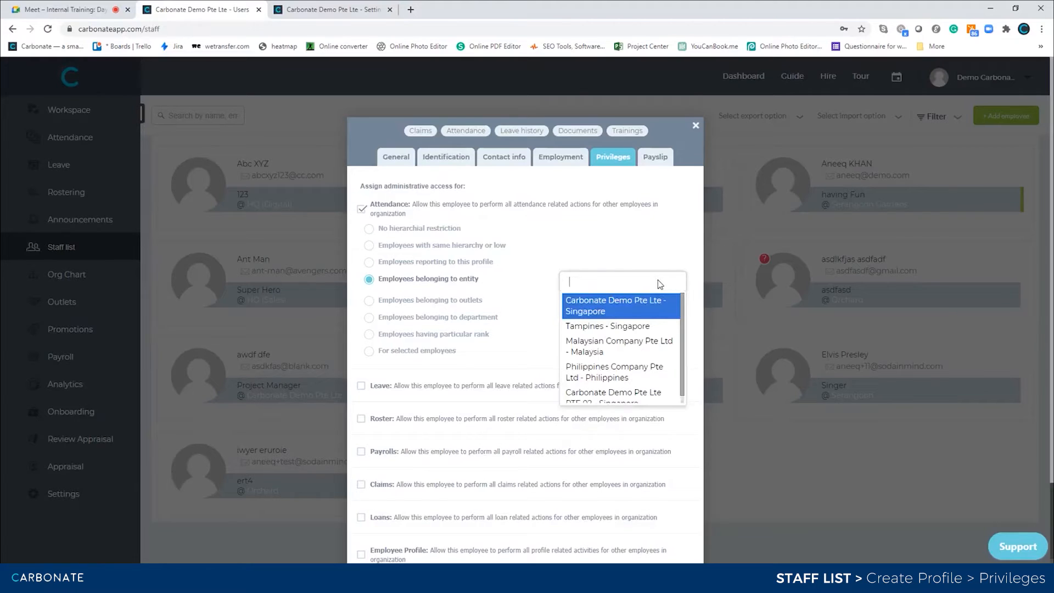
click(600, 352)
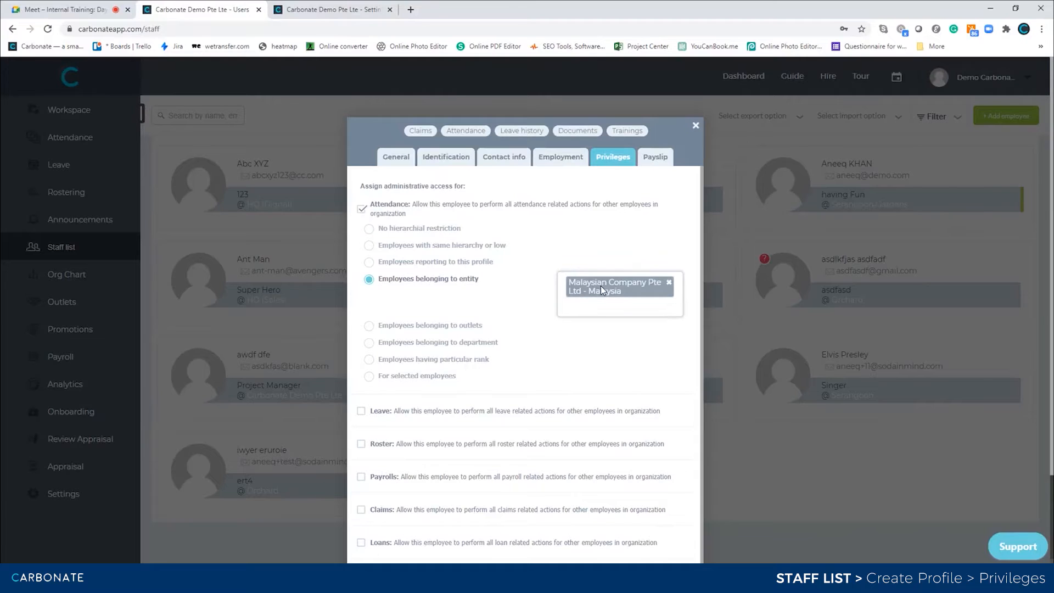
click(369, 327)
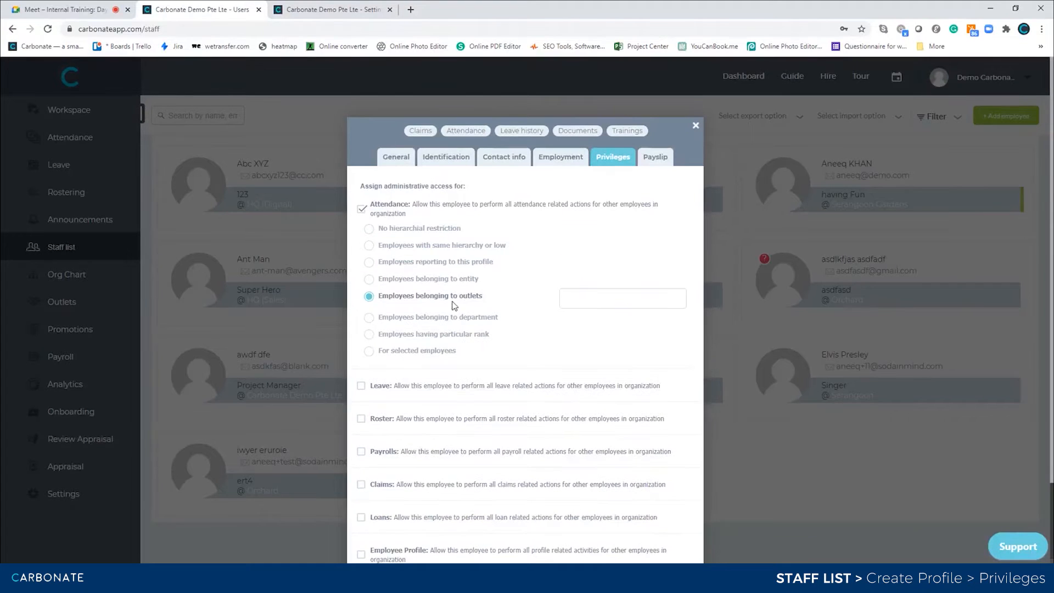
- Pick the Tampines outlet, then switch the attendance scope to employees belonging to a department
click(592, 293)
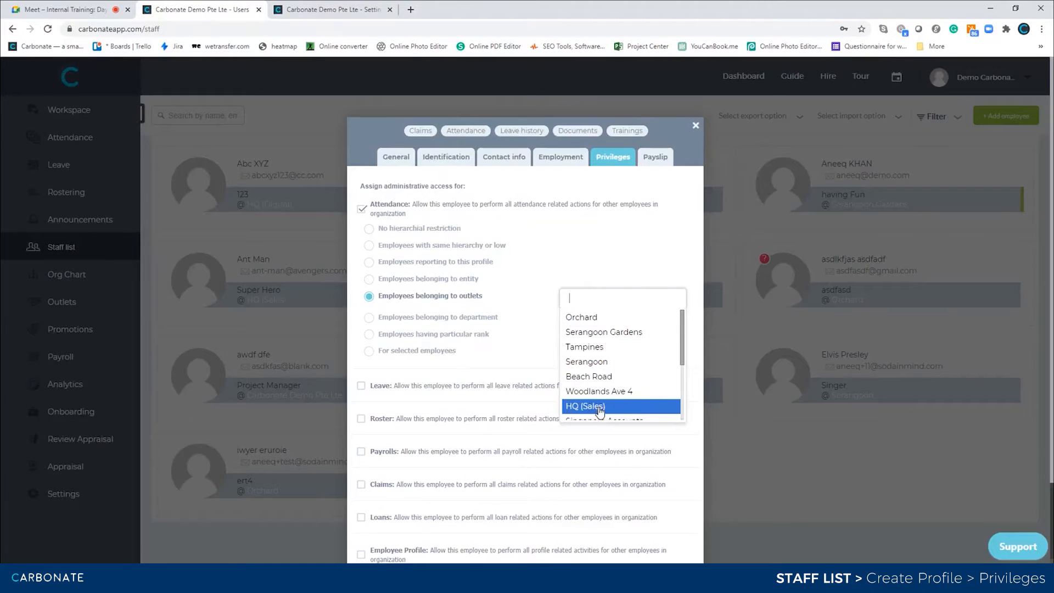
click(602, 348)
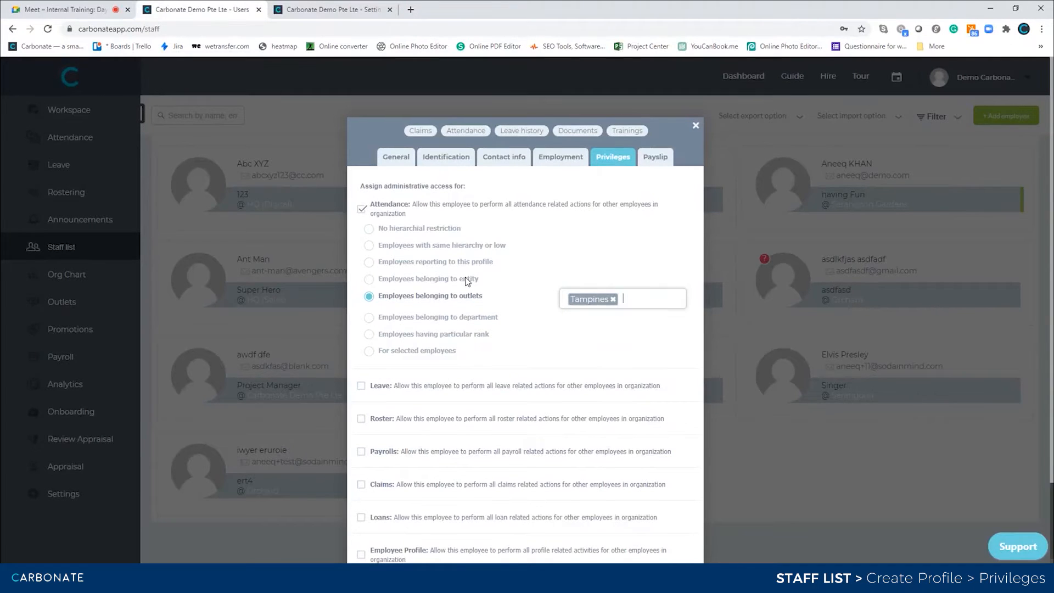
click(369, 316)
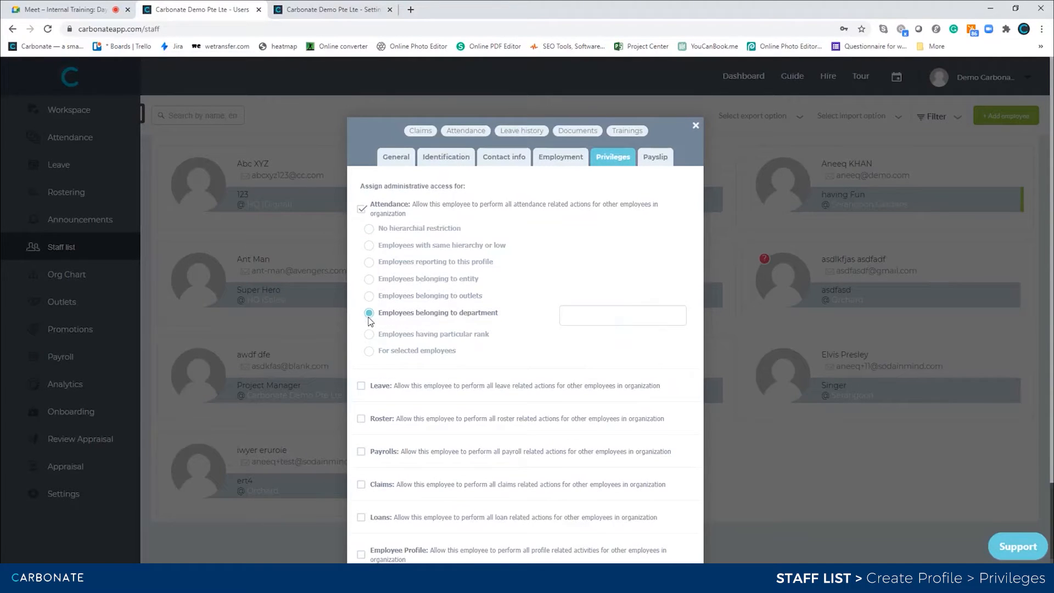
- Set the department to Admin, browse the rank options without picking, then choose 'For selected employees'
click(606, 317)
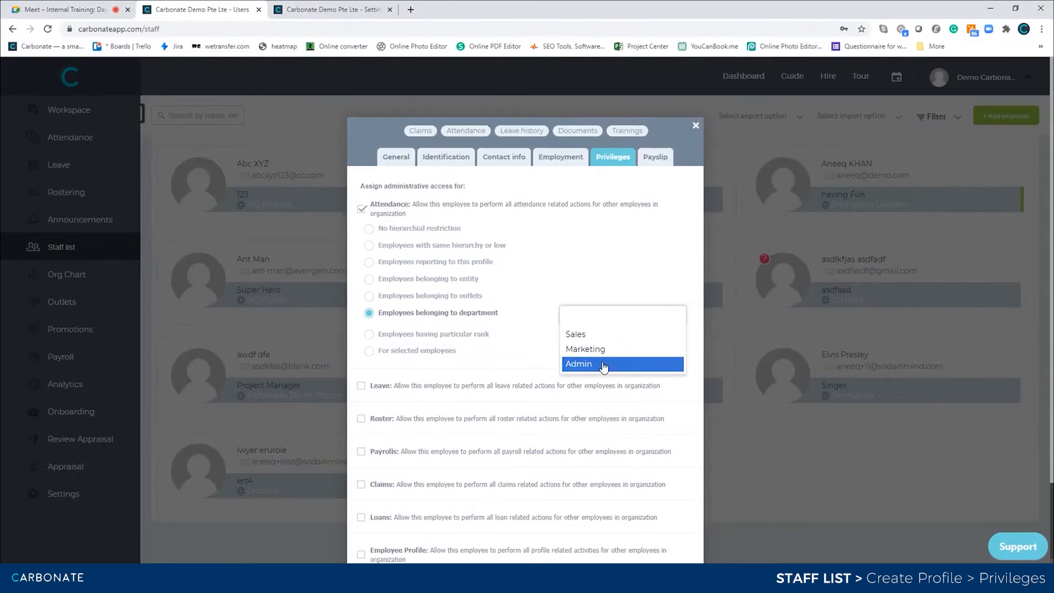
click(604, 366)
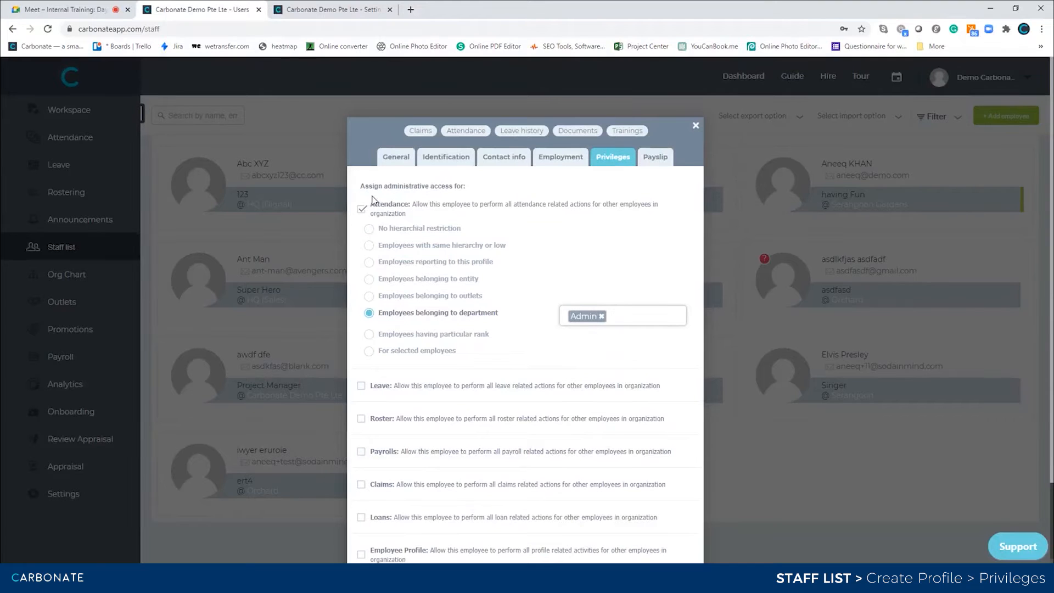
click(368, 332)
click(585, 334)
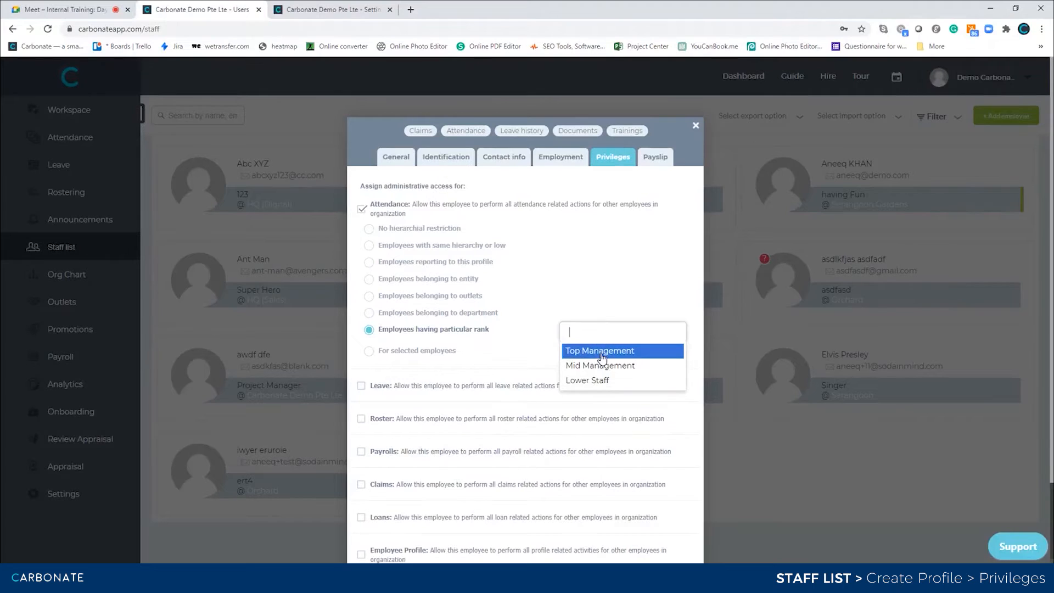
click(375, 354)
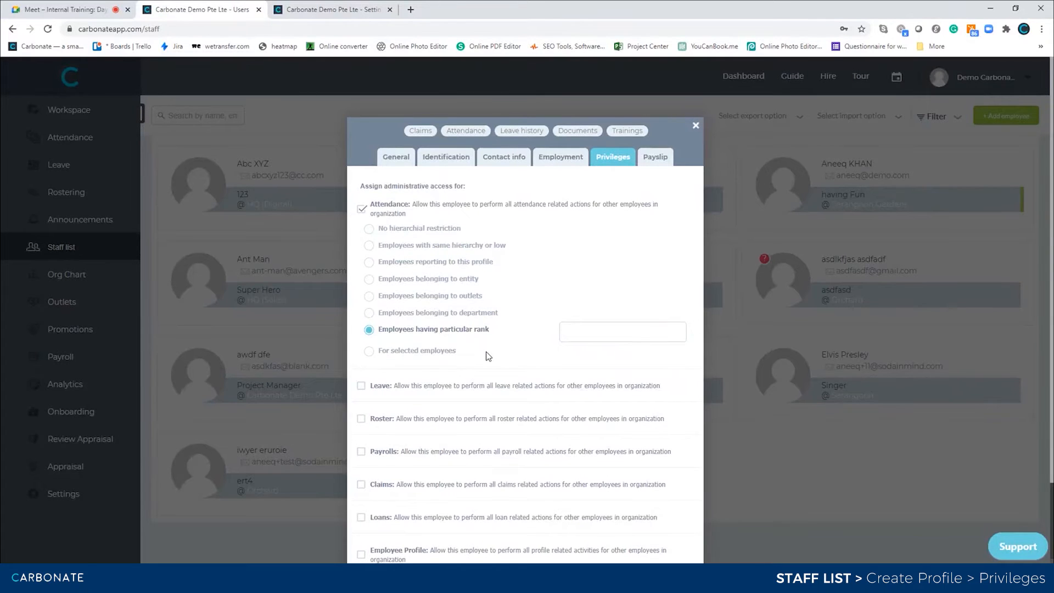
click(371, 350)
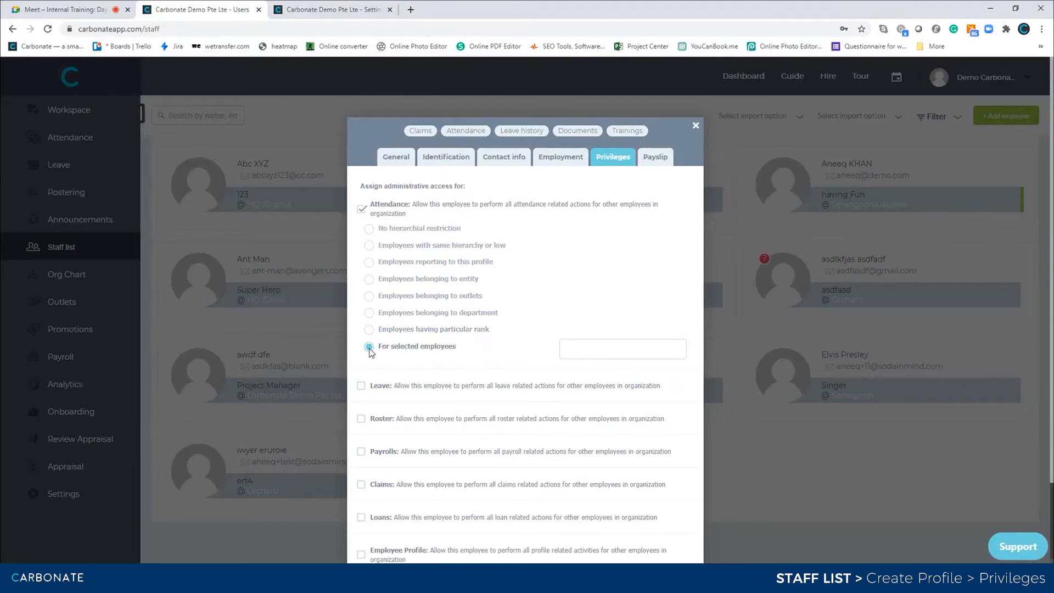
- Add three hand-picked employees to the attendance scope, then untick the Attendance privilege
click(621, 352)
scroll(612, 403, down, 1)
scroll(612, 404, up, 1)
click(612, 402)
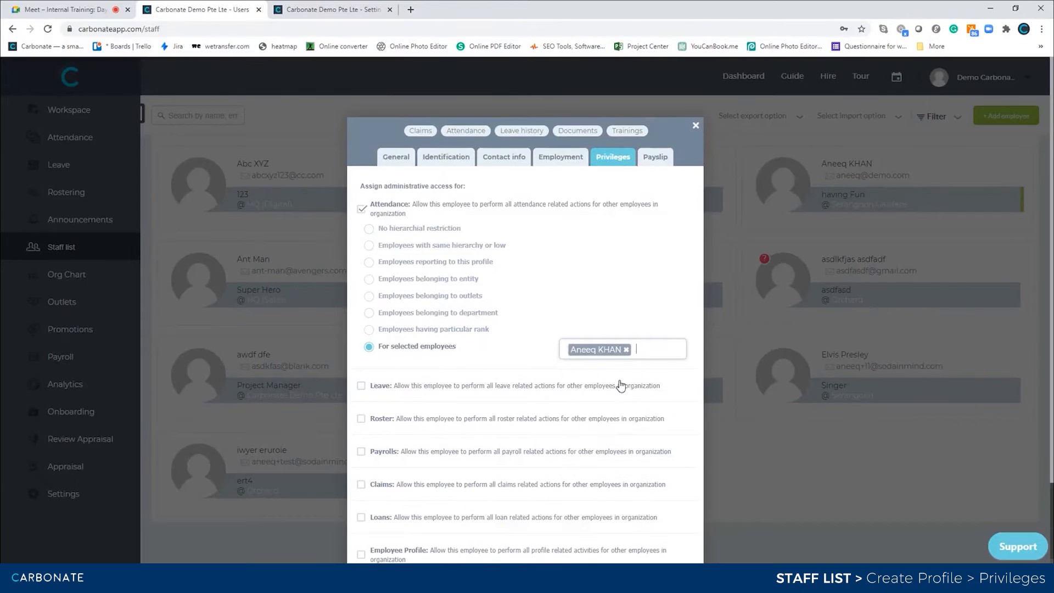
click(654, 350)
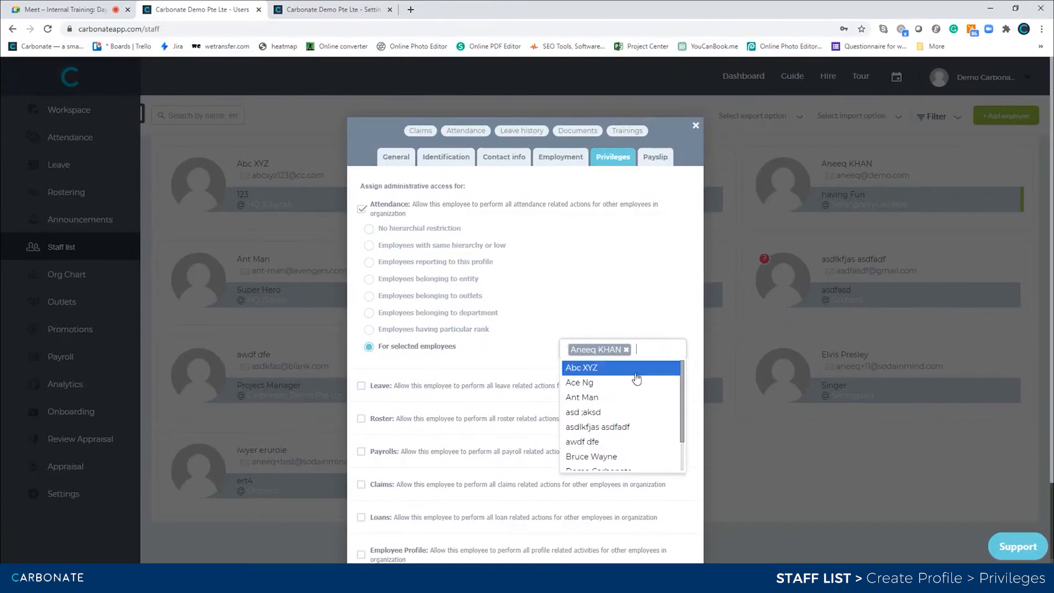
click(612, 412)
click(650, 353)
click(625, 459)
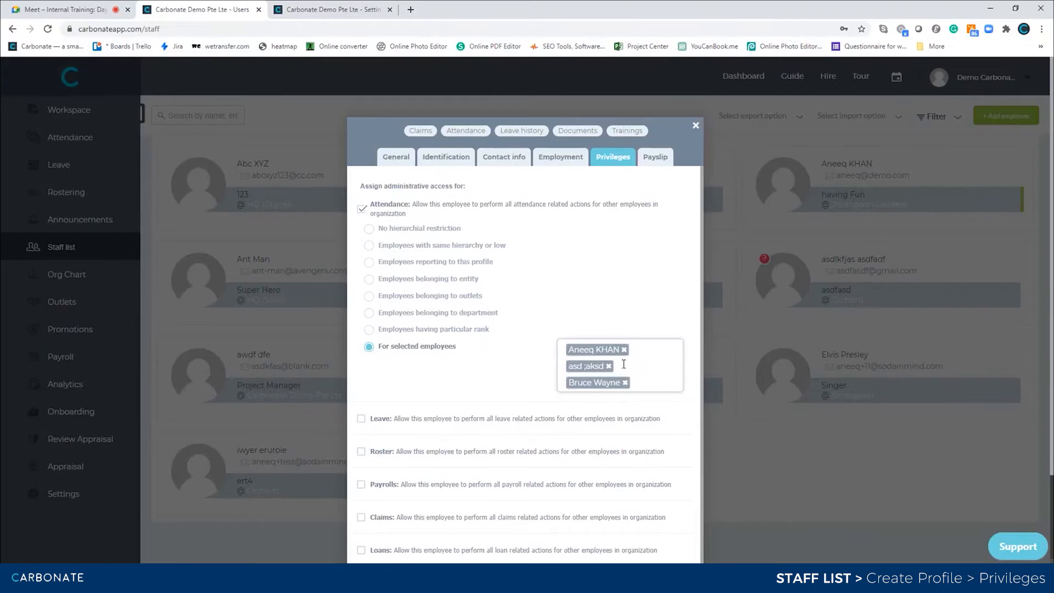
click(363, 209)
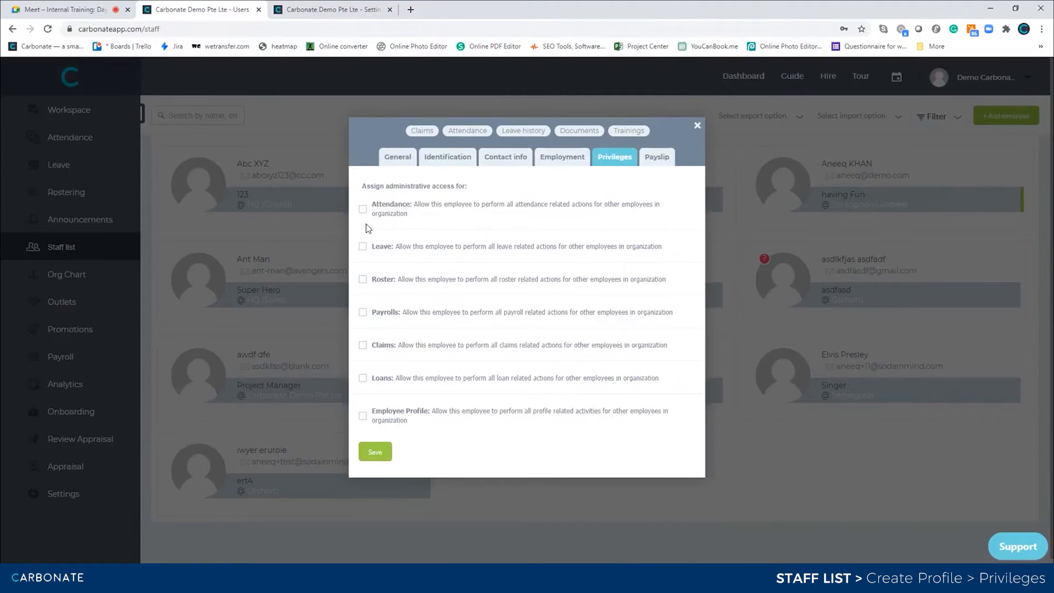
- Try the Leave and Roster privileges, then keep only Payrolls admin access ticked
click(363, 246)
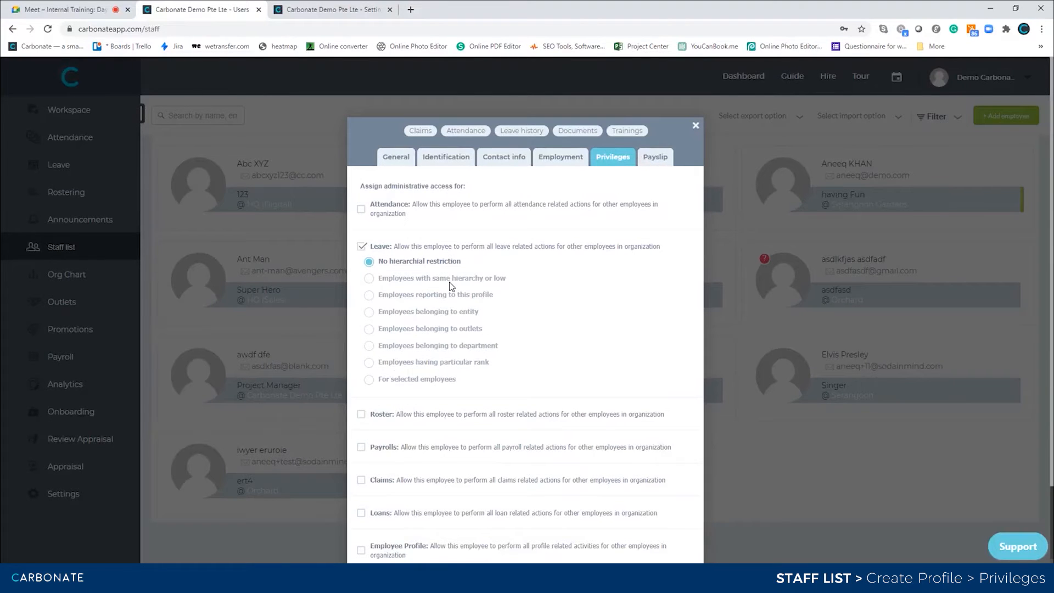
click(364, 247)
click(363, 279)
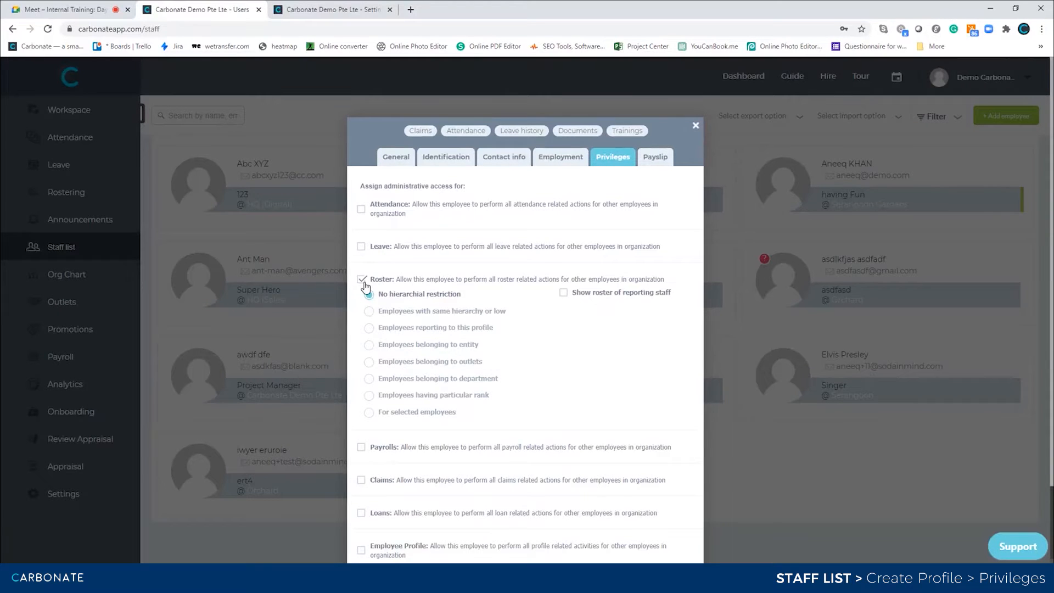
click(362, 280)
click(362, 313)
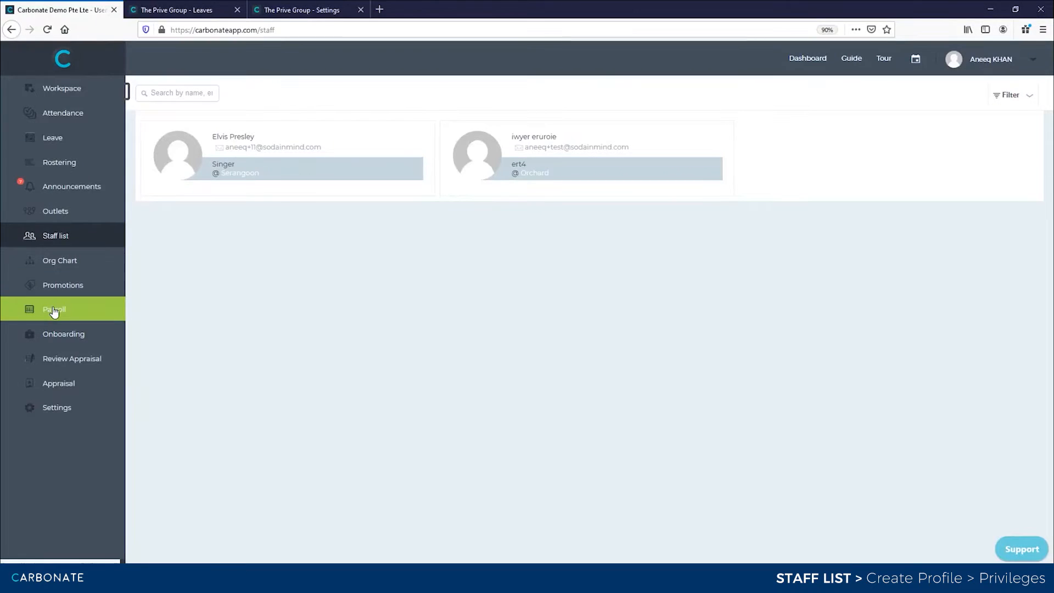
- Open the employee's Payroll page in a new tab, showing no March 2021 payslips, then return to the admin window
right_click(53, 311)
click(80, 313)
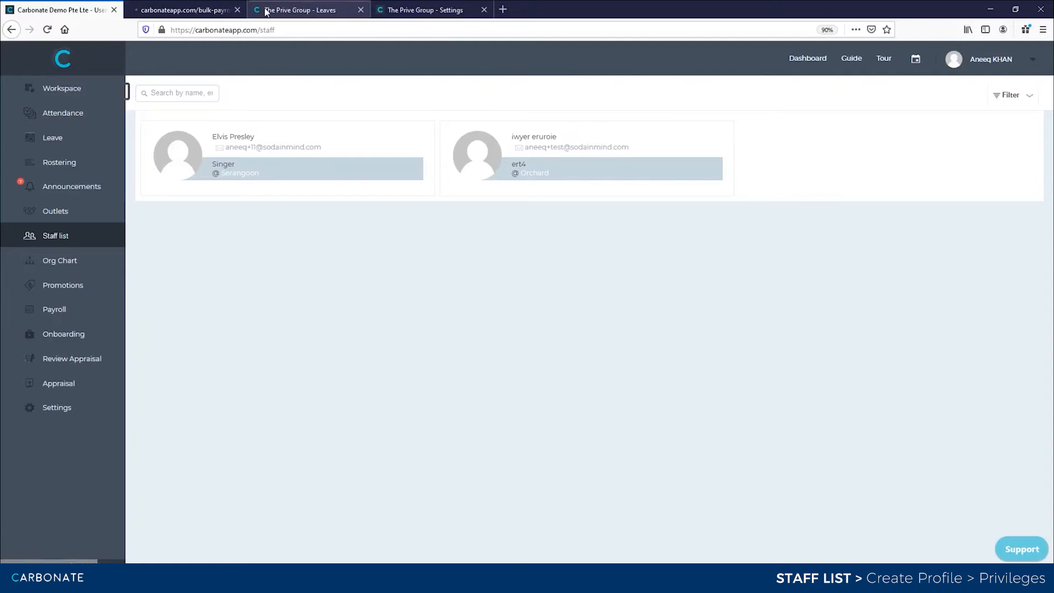
click(211, 10)
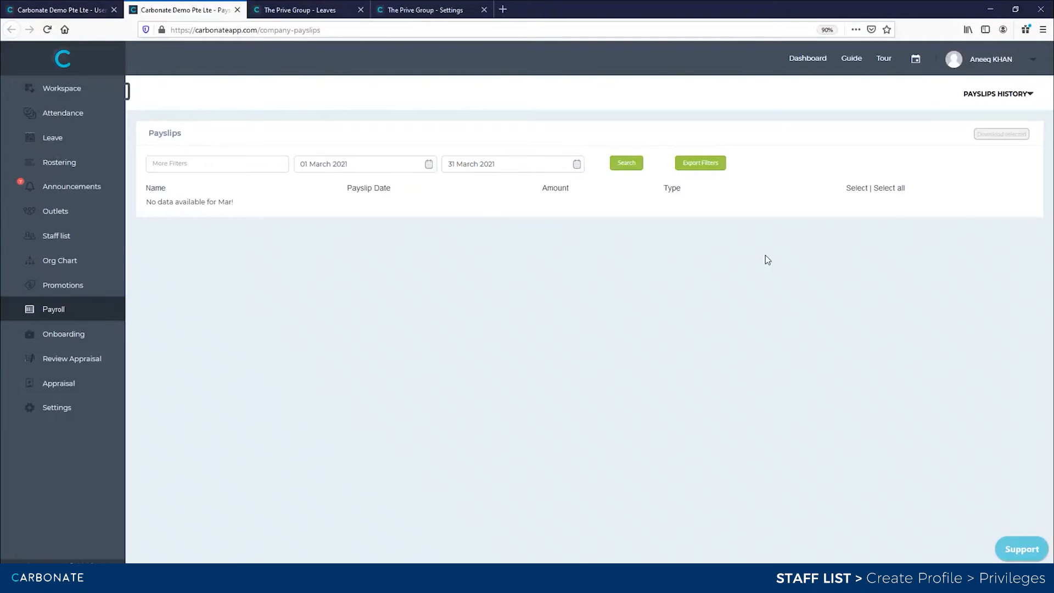
key(alt+Tab)
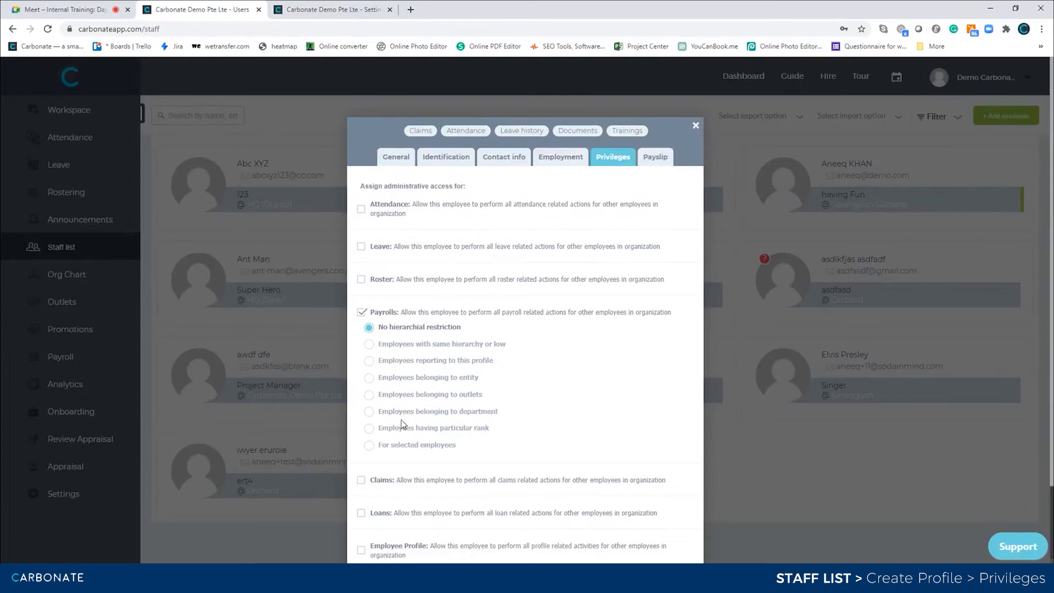
- Limit Payrolls access to one employee found by name search under 'For selected employees' and save
click(369, 446)
click(615, 442)
scroll(619, 428, down, 1)
text(elv)
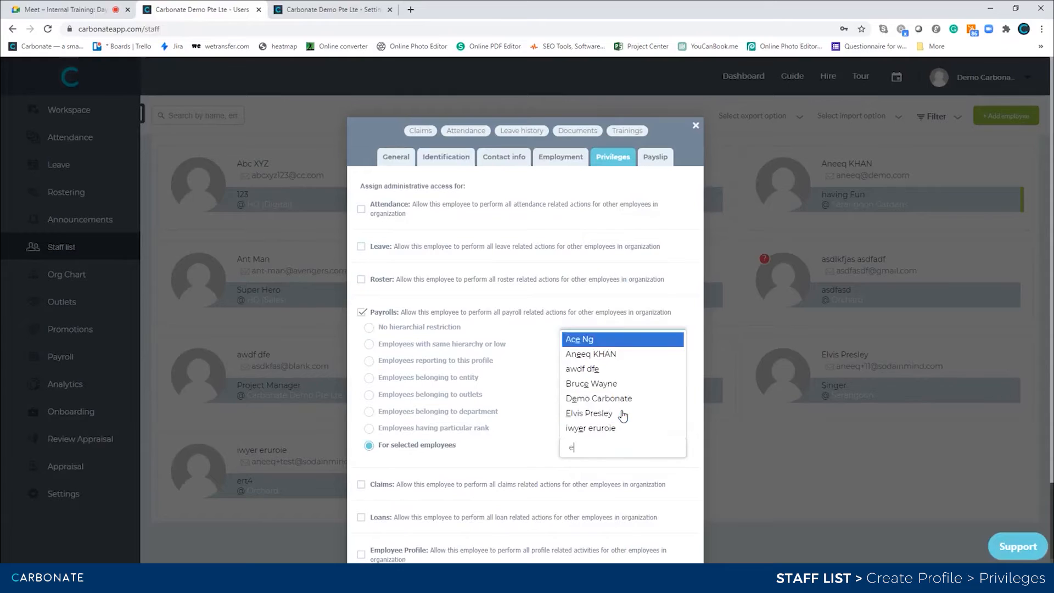
key(Return)
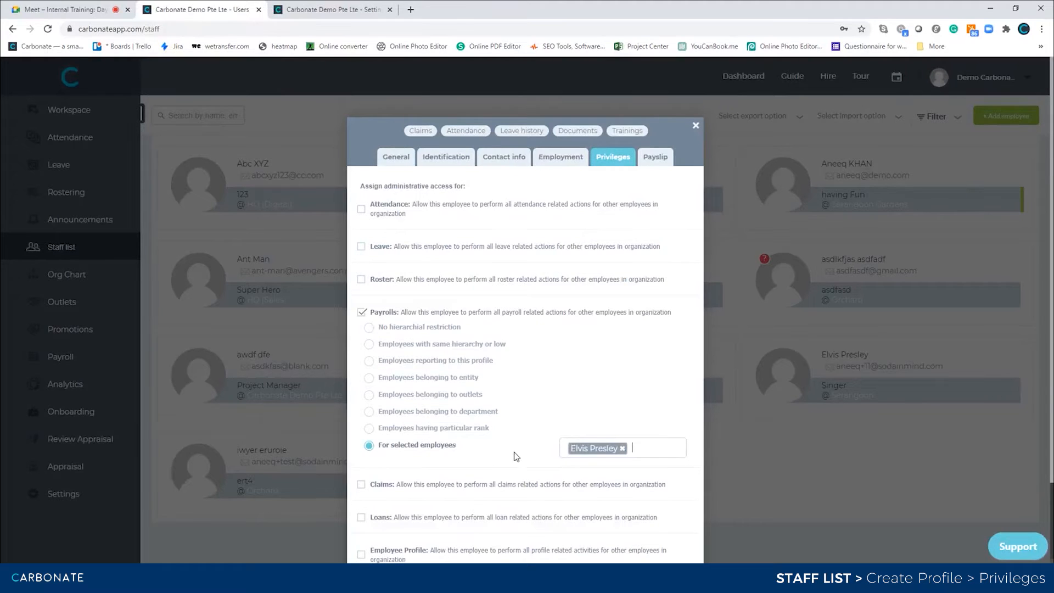
scroll(516, 455, down, 2)
click(375, 486)
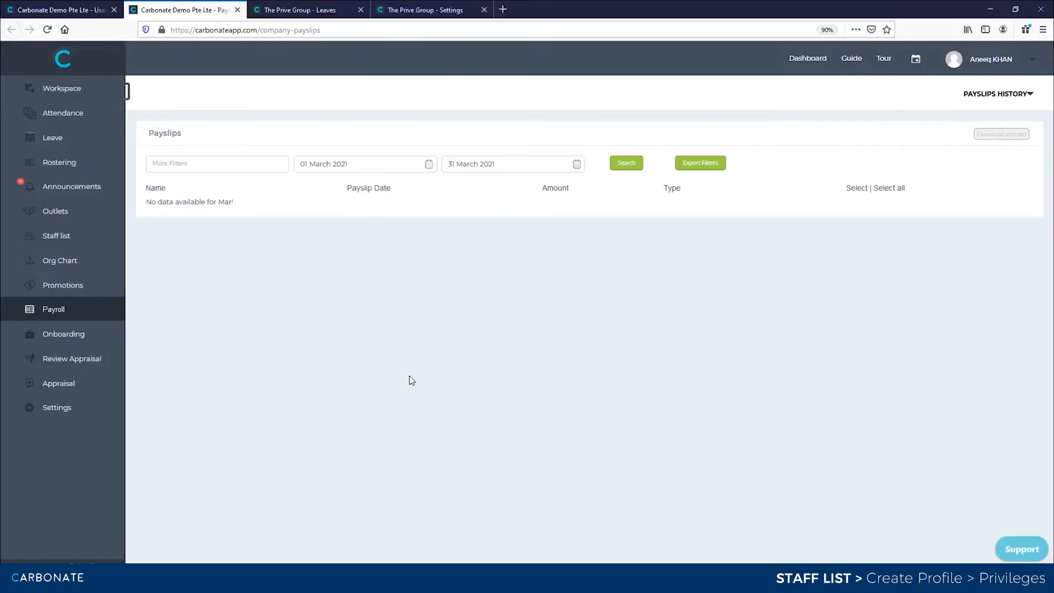
- Reload Payslips, filter it by the permitted employee, then open that employee's profile from Staff list
key(F5)
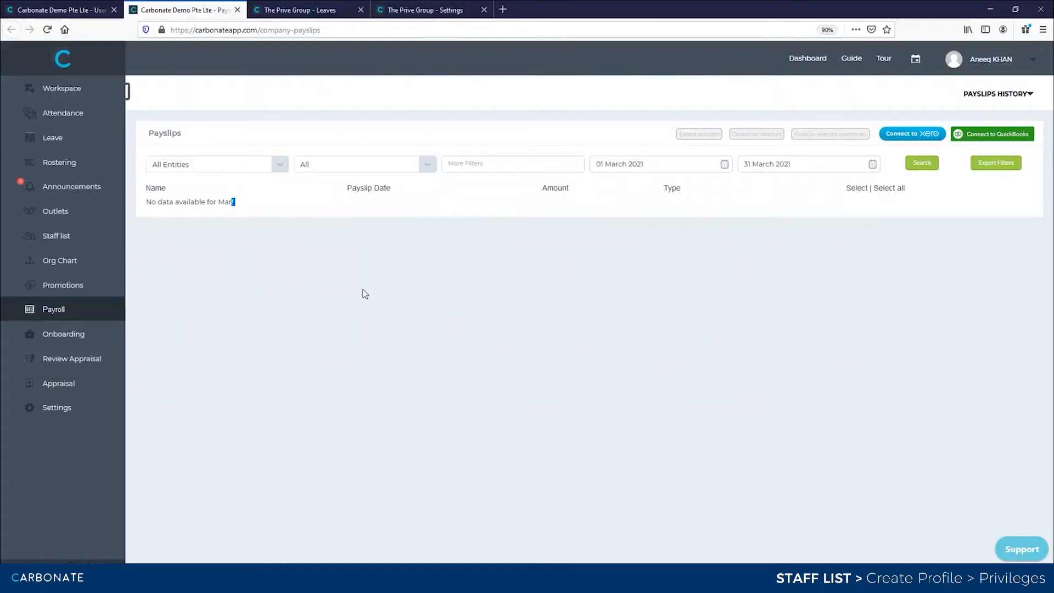
key(F5)
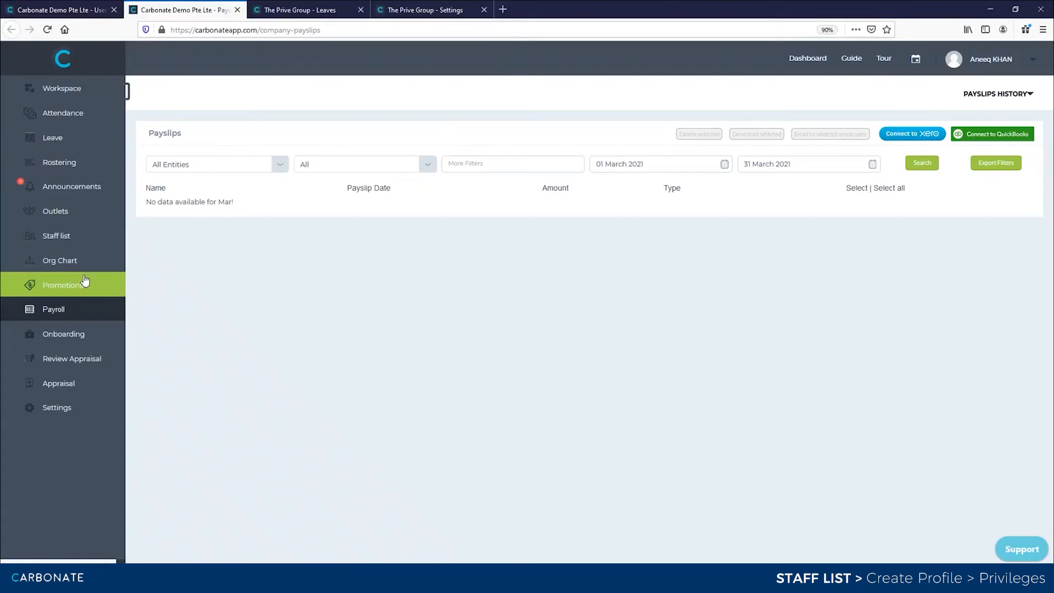
click(268, 167)
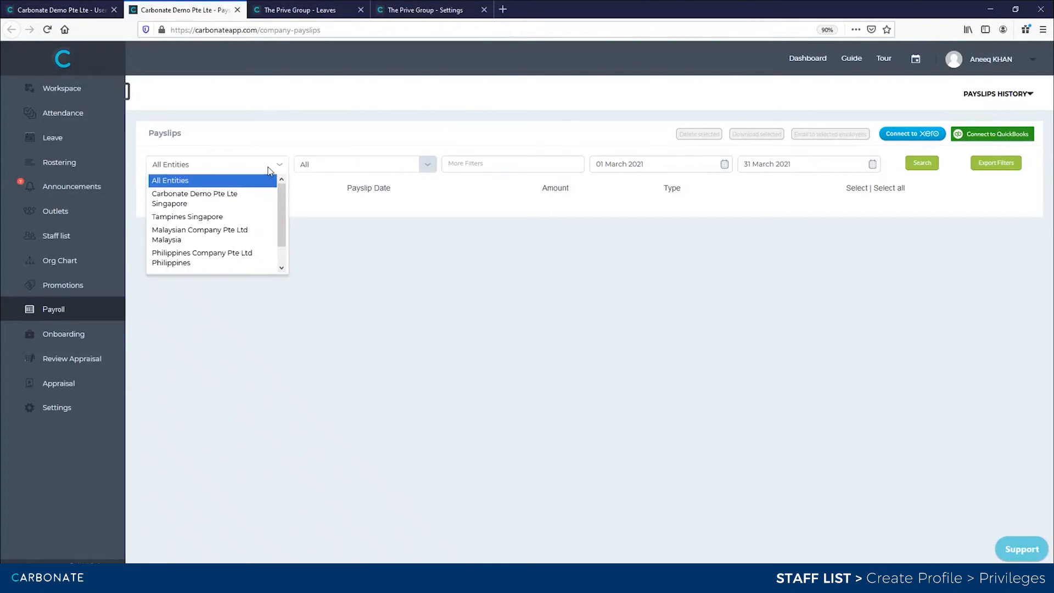
click(268, 170)
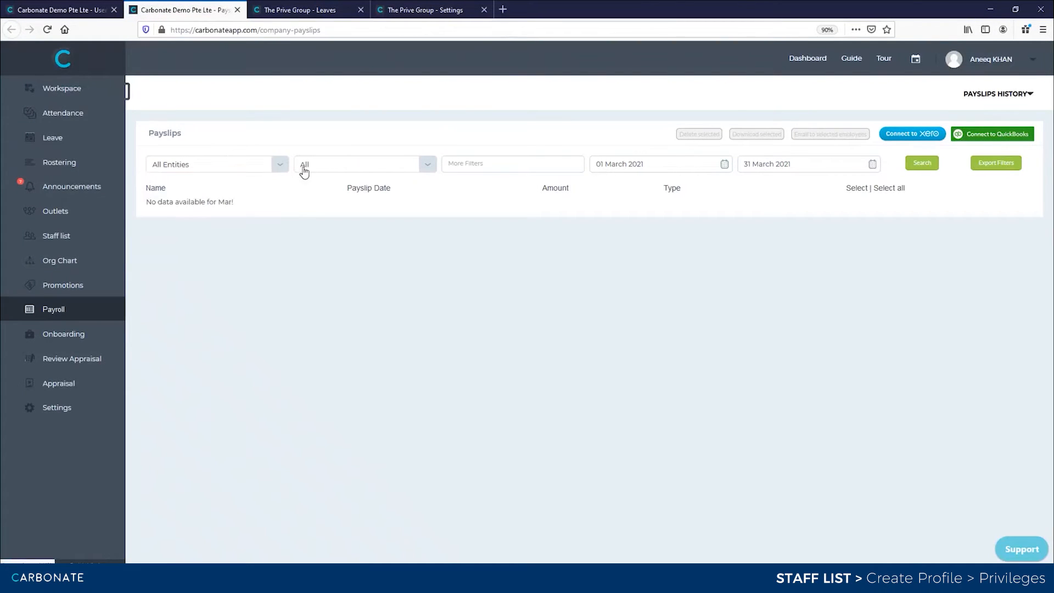
click(431, 167)
click(351, 208)
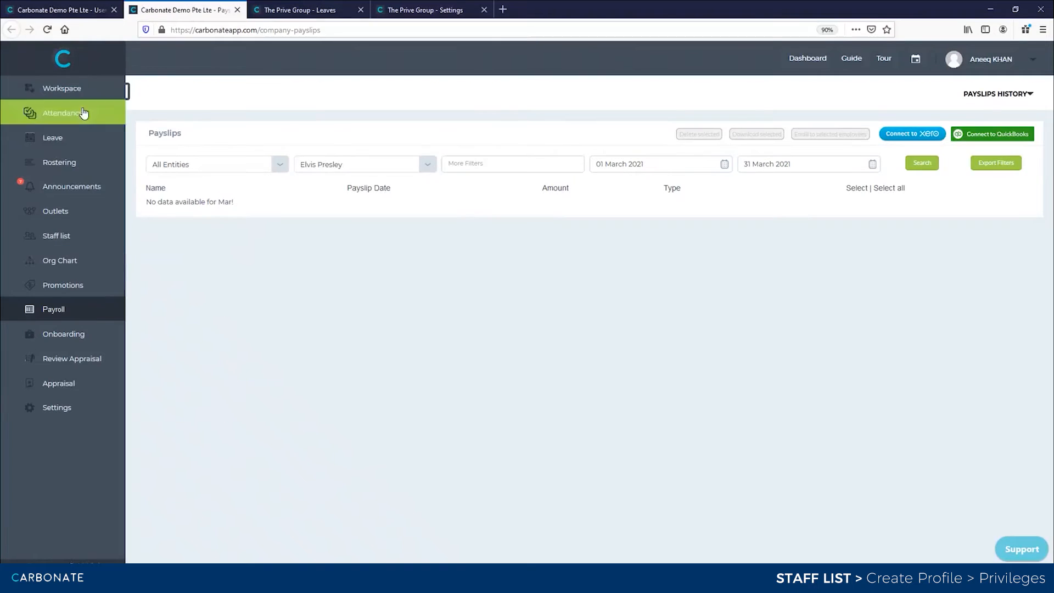
click(71, 10)
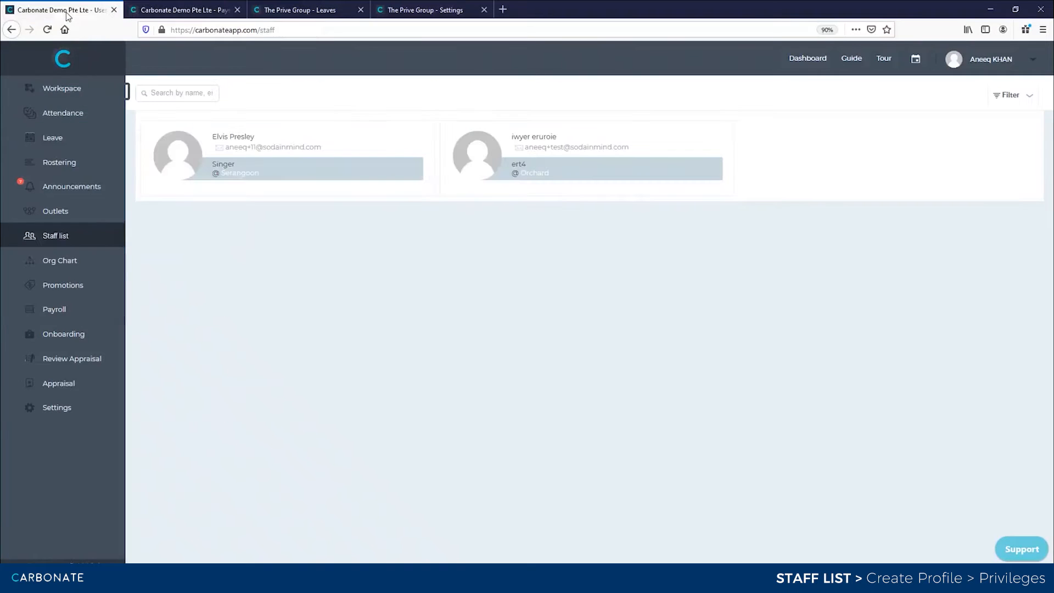
click(341, 132)
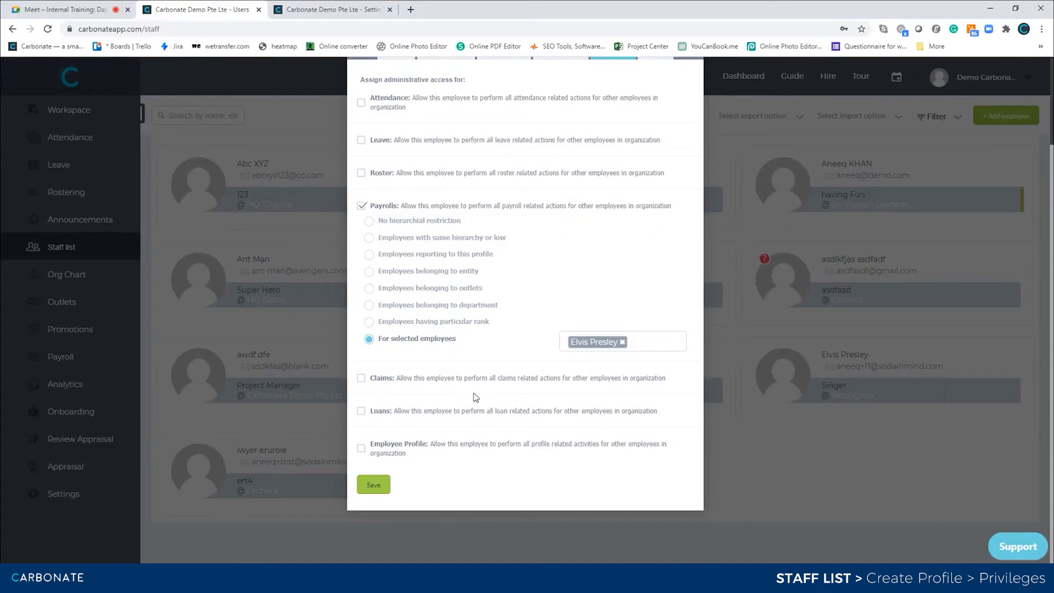
- Leave Claims and Loans access off and grant Employee Profile administrative access
click(361, 379)
scroll(487, 384, down, 3)
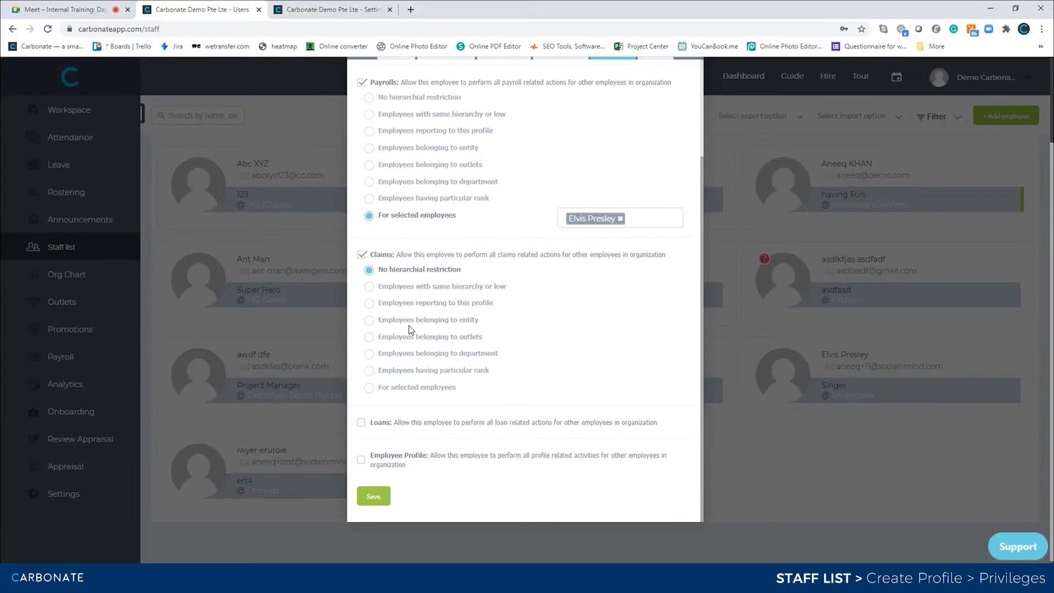
click(362, 255)
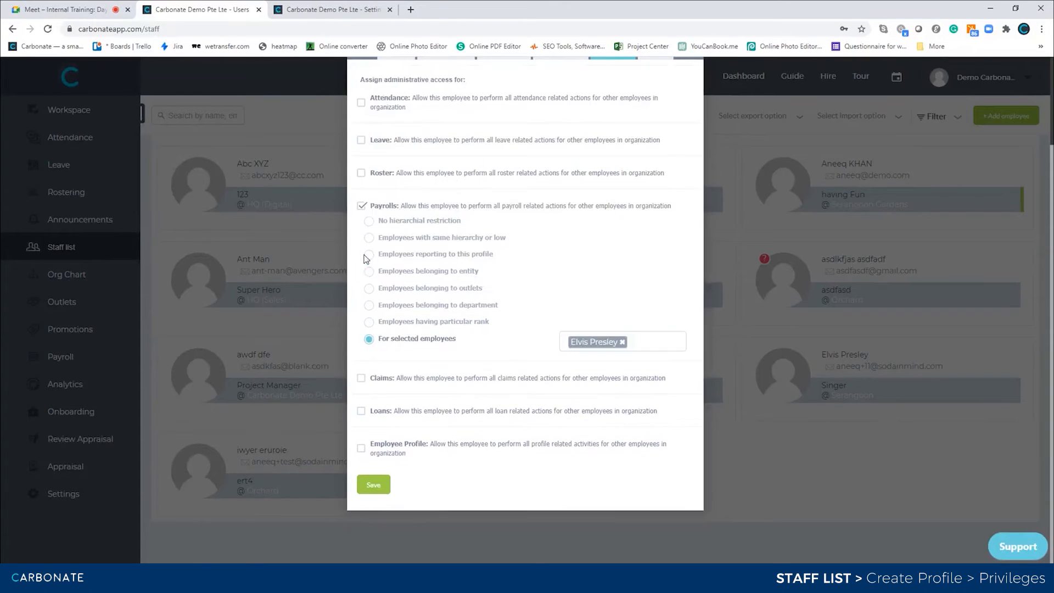
click(361, 411)
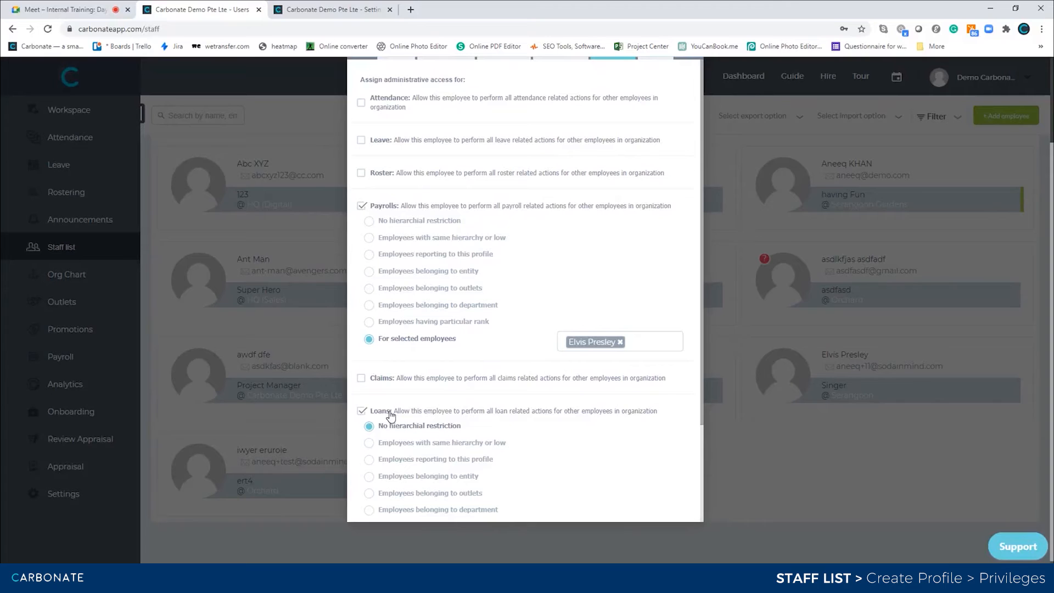
click(361, 414)
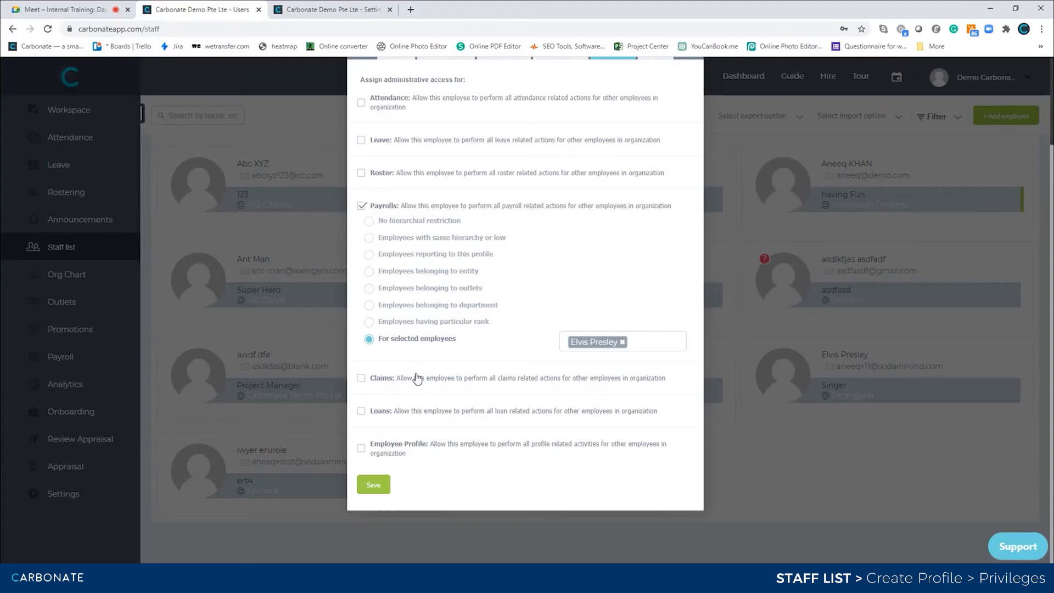
click(368, 453)
scroll(456, 417, down, 2)
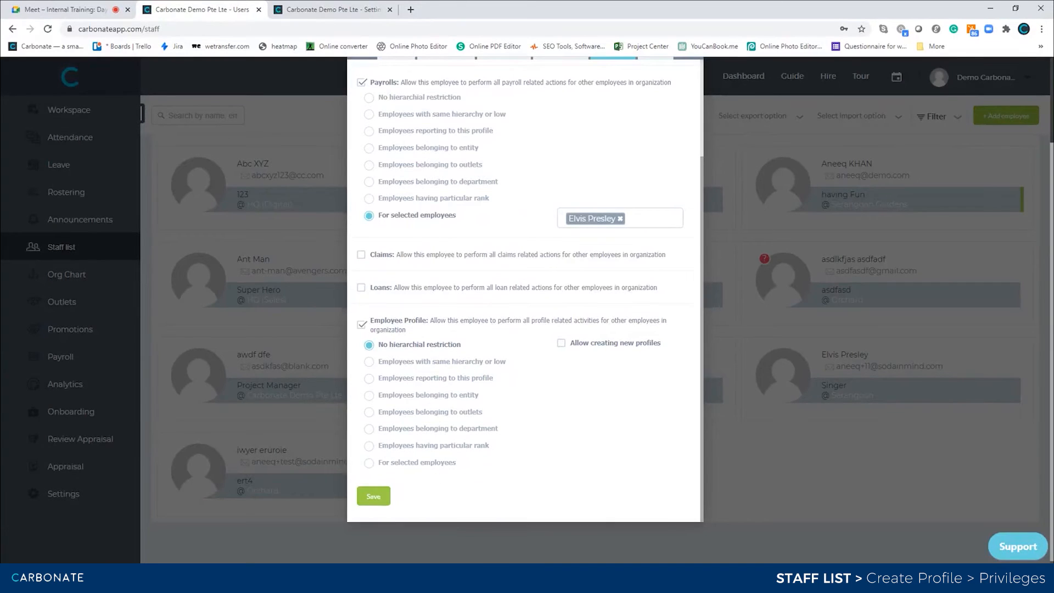
- Limit Employee Profile access to the test employee with For selected employees, and save
key(alt+Tab)
click(370, 464)
click(574, 461)
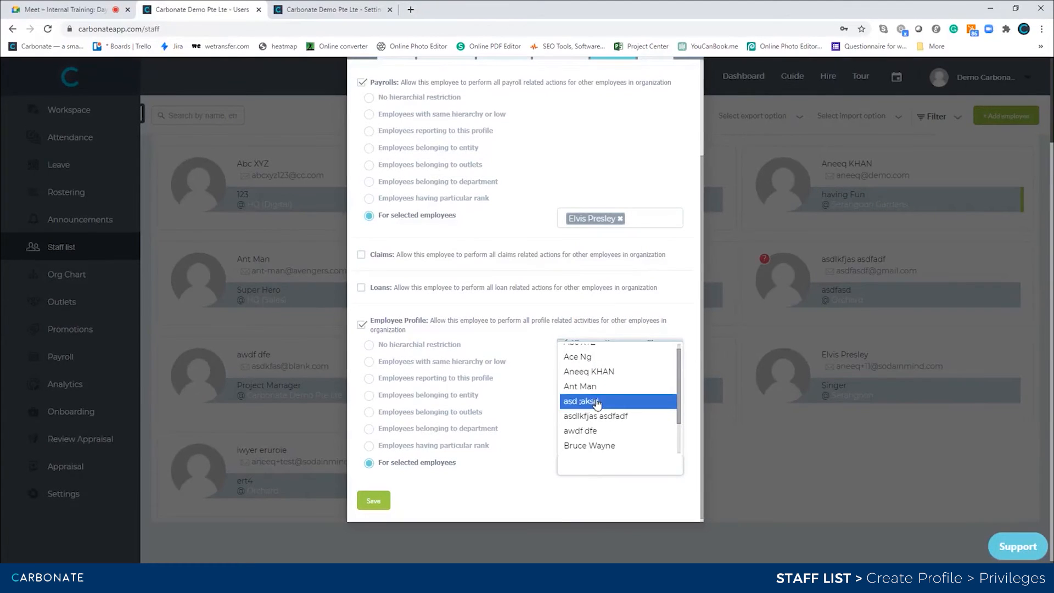
scroll(605, 453, down, 1)
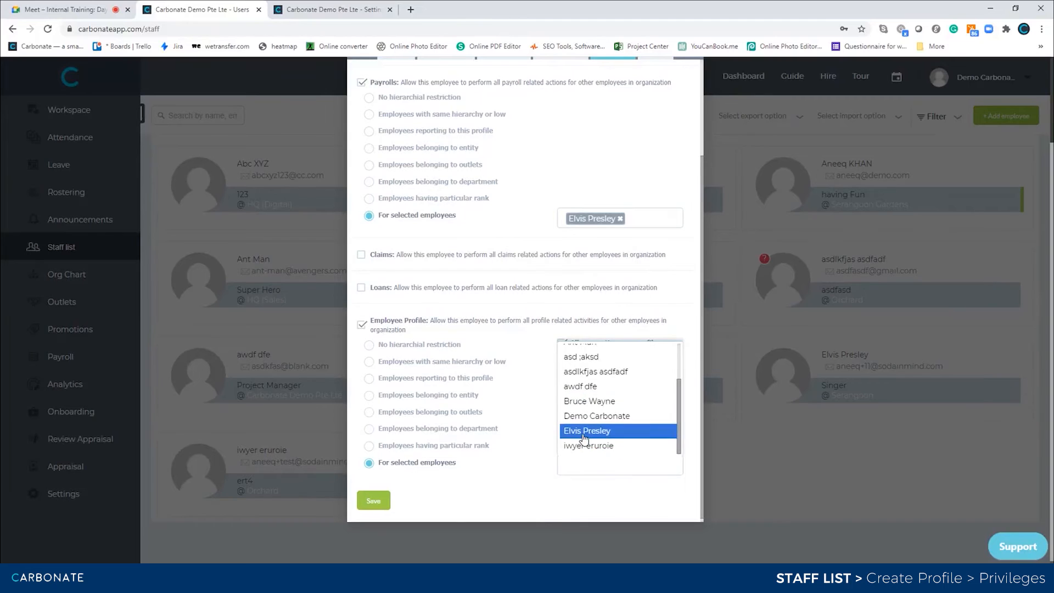
click(587, 431)
click(374, 501)
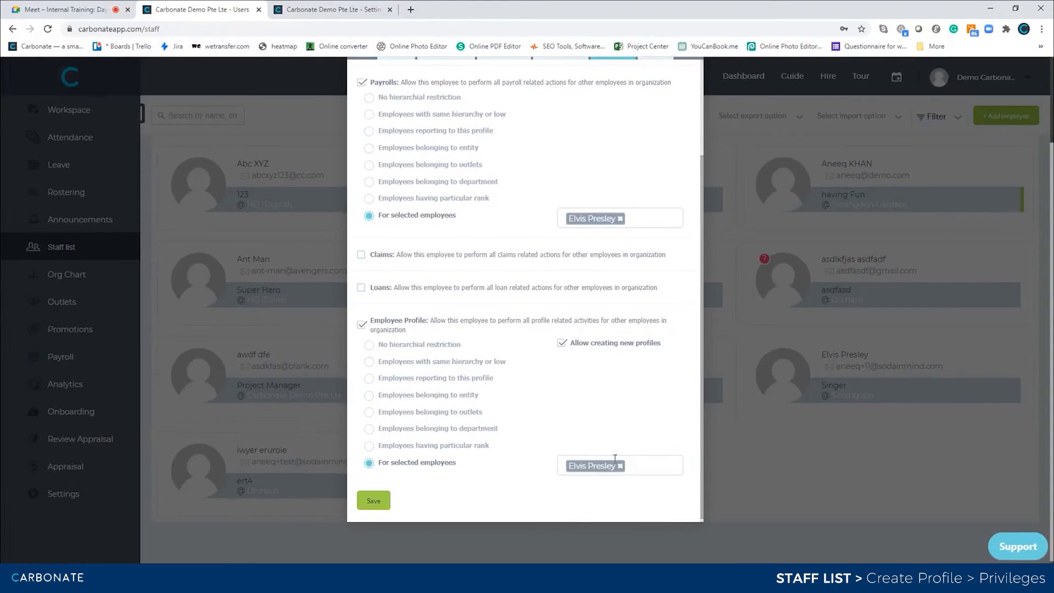
- Try a Sales department scope, revert to For selected employees, save, and clear the employee tag
click(368, 429)
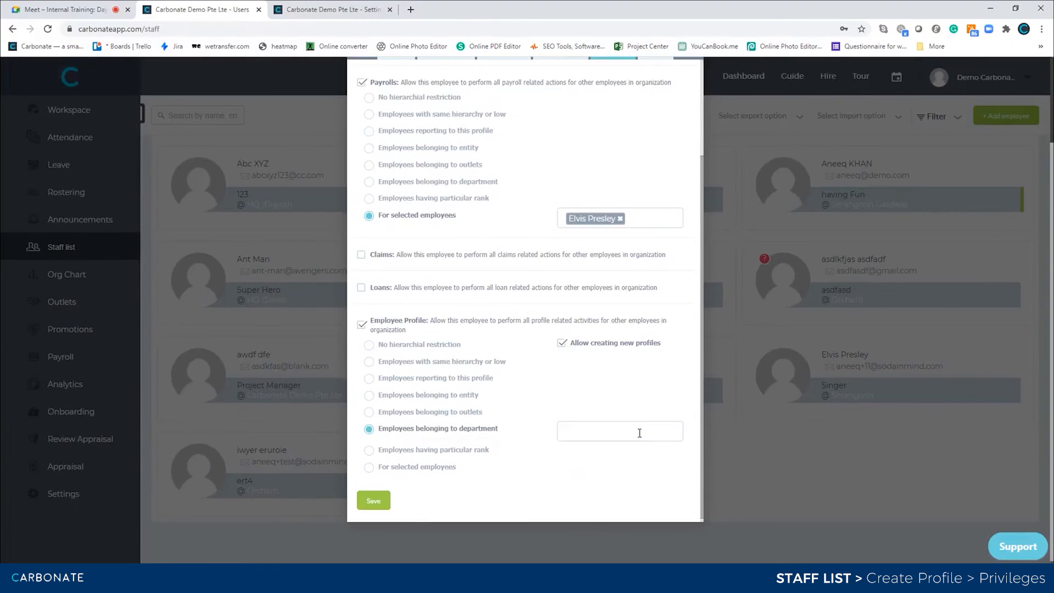
click(640, 434)
click(597, 454)
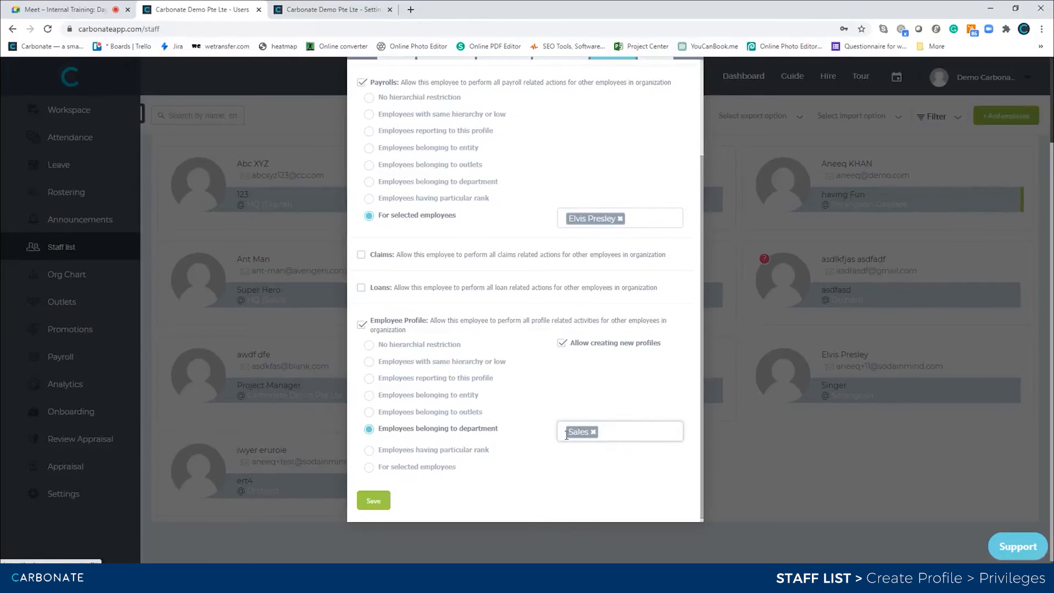
click(371, 470)
click(371, 501)
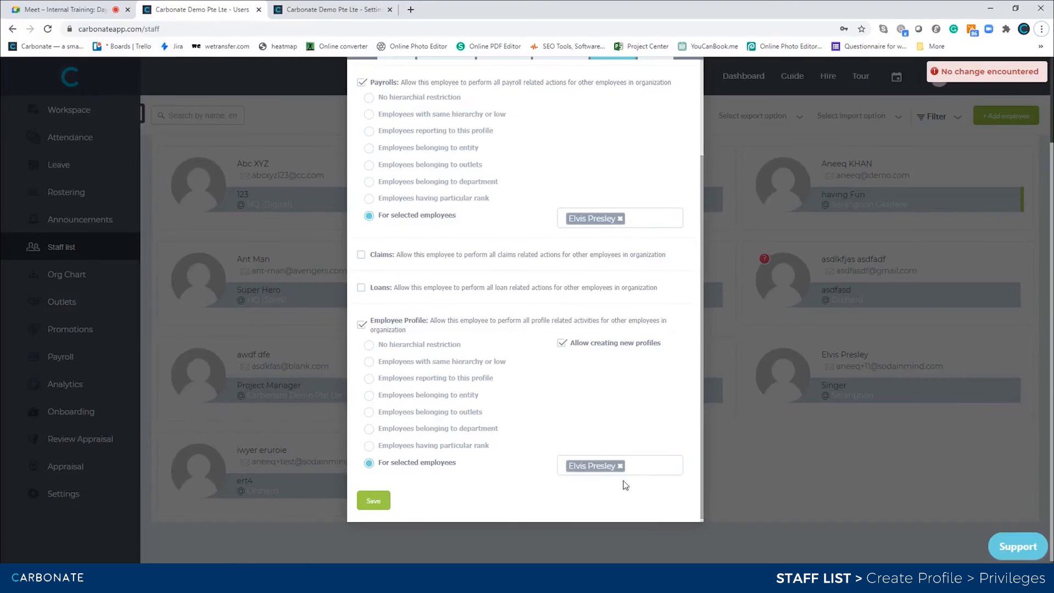
click(619, 467)
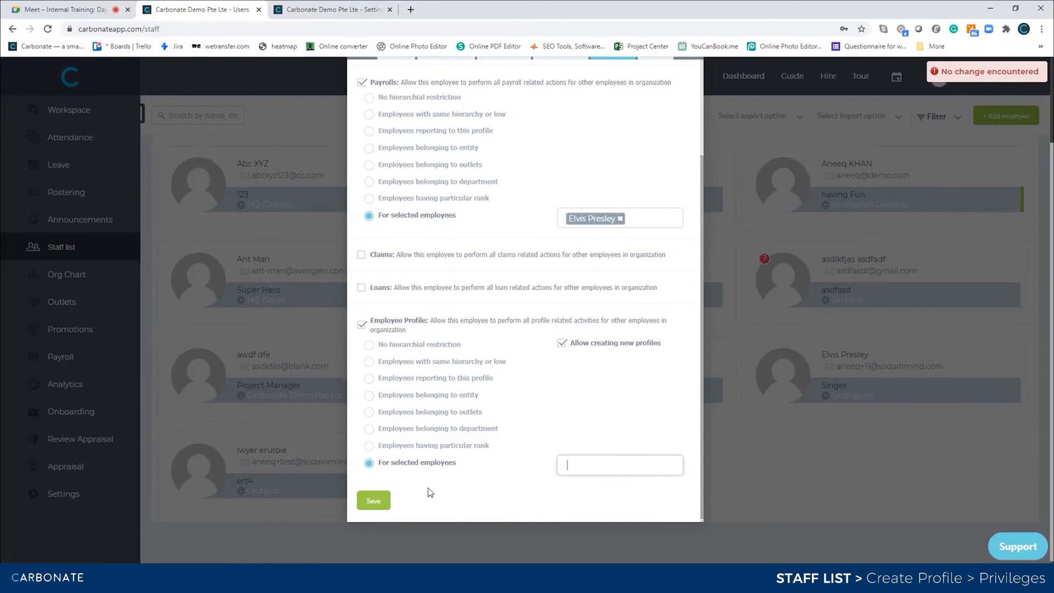
- Scope Employee Profile access to the Top Management rank and save
click(369, 446)
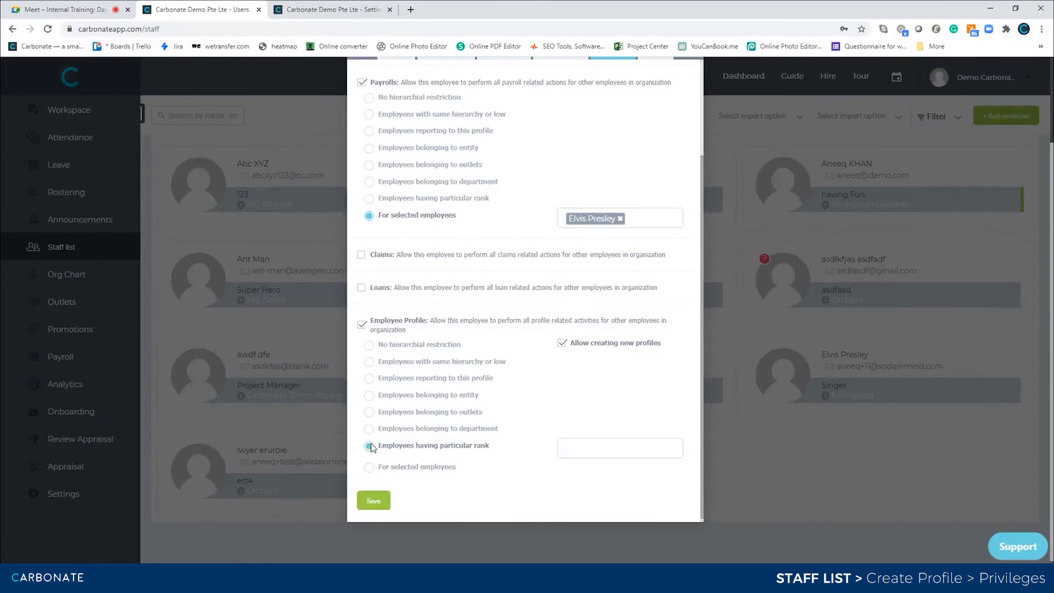
click(584, 446)
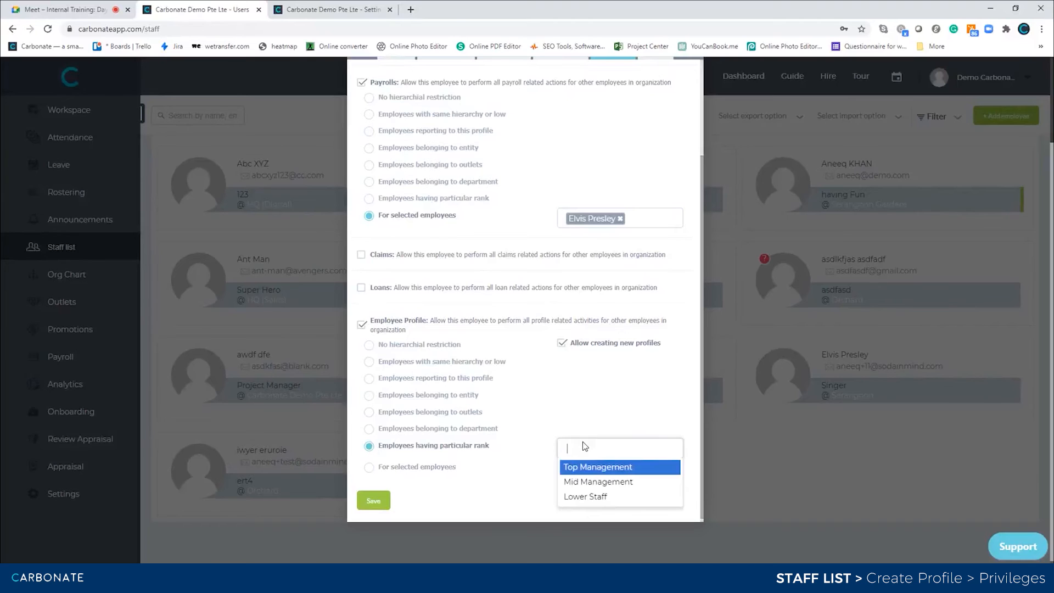
click(597, 468)
click(375, 501)
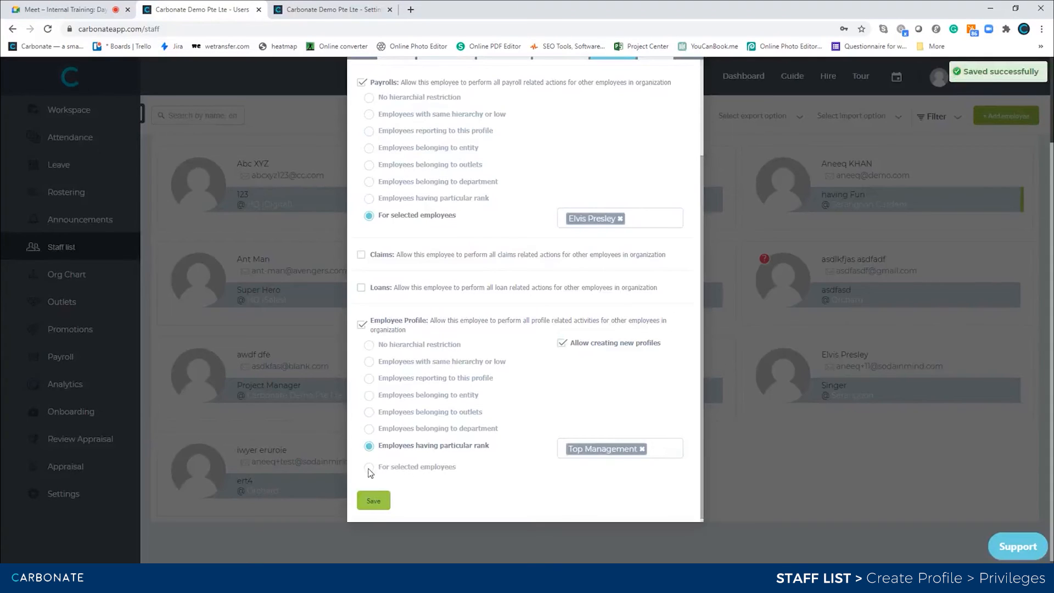
- Remove Top Management, re-add the chosen employee under For selected employees, and save
click(369, 467)
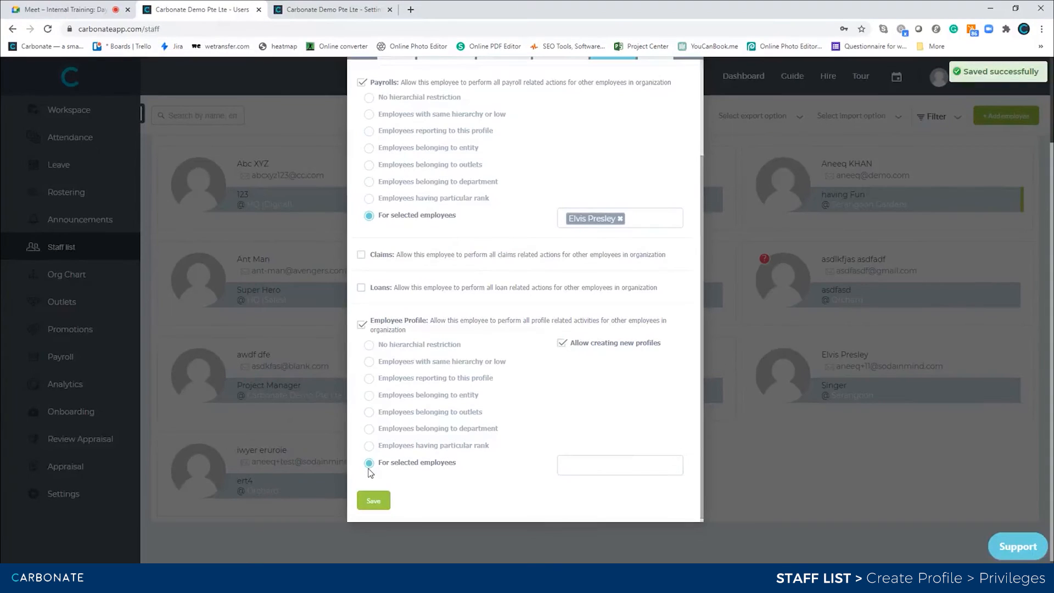
click(370, 447)
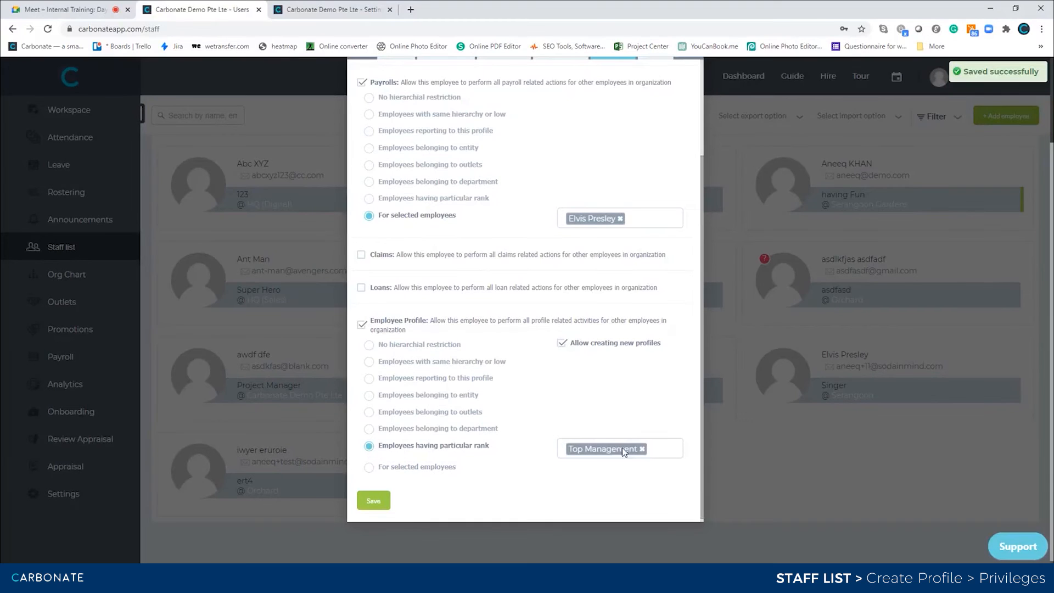
click(642, 449)
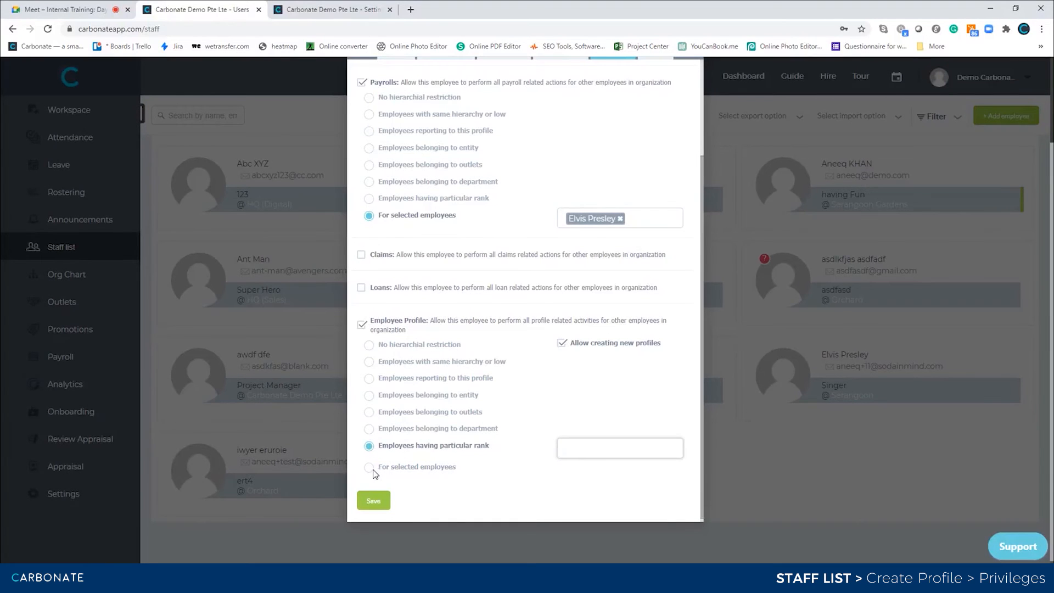
click(369, 467)
click(612, 467)
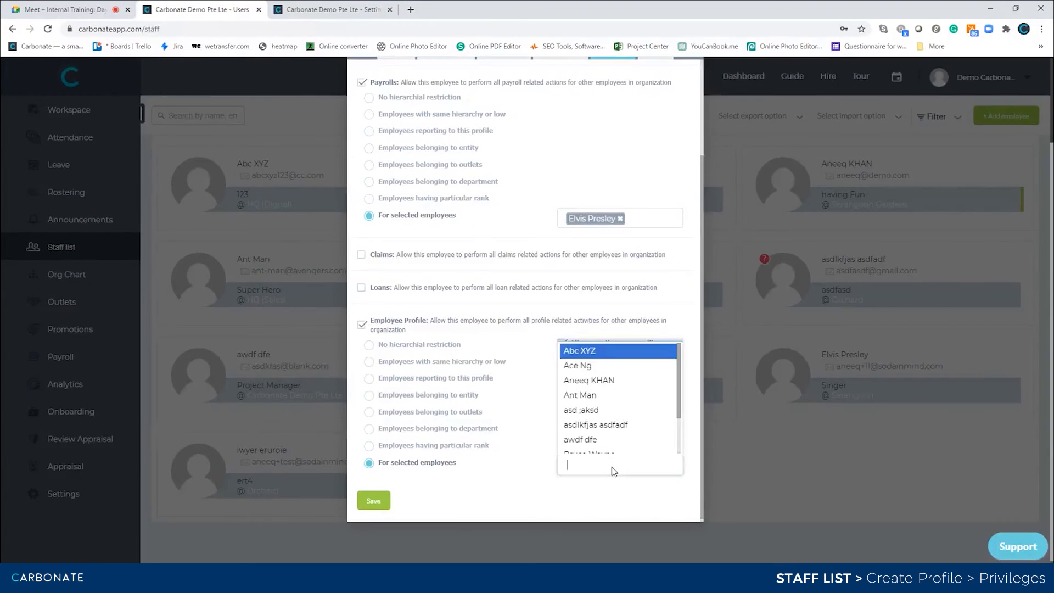
text(elvi)
key(Return)
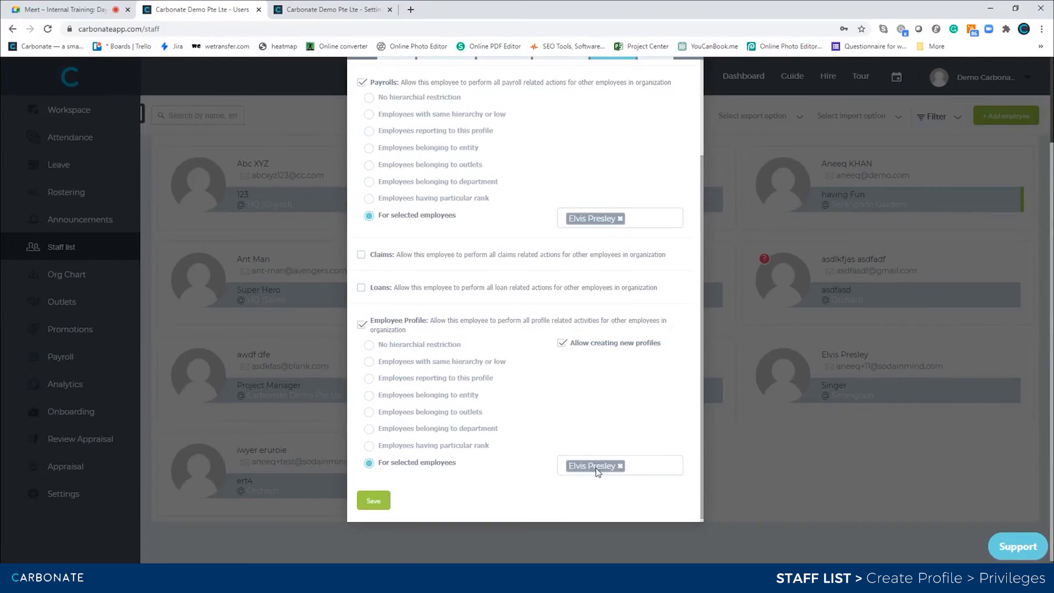
click(382, 500)
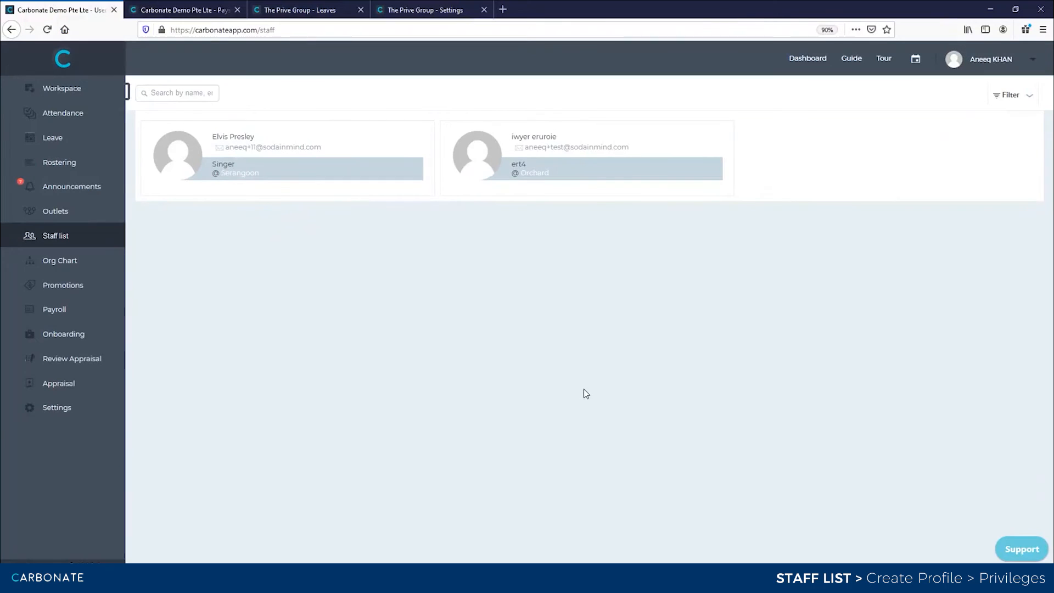
- Reload the staff list, open and close the permitted employee's profile, then open the second one
key(F5)
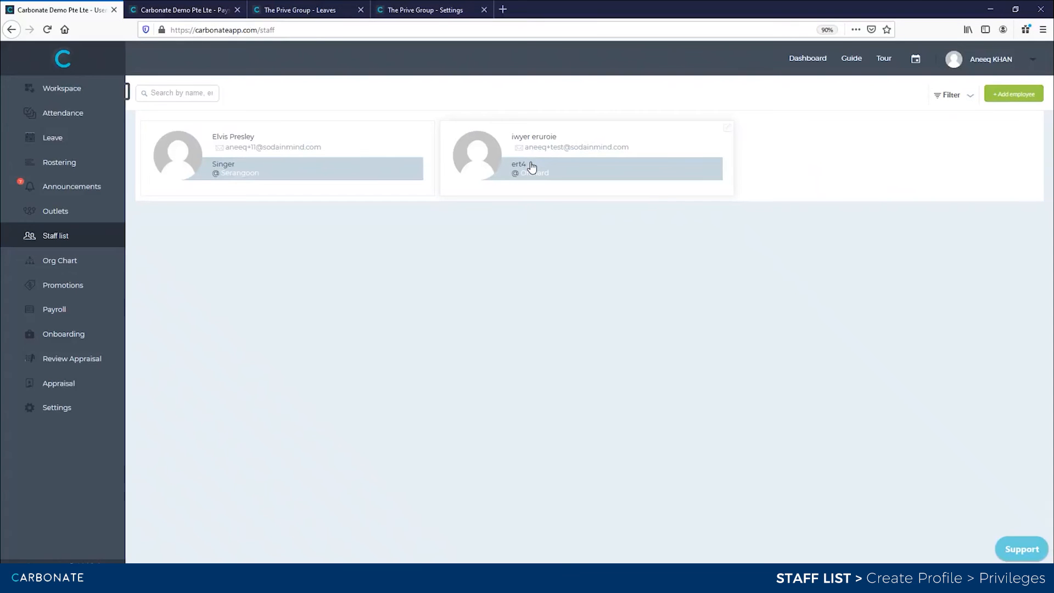
click(338, 137)
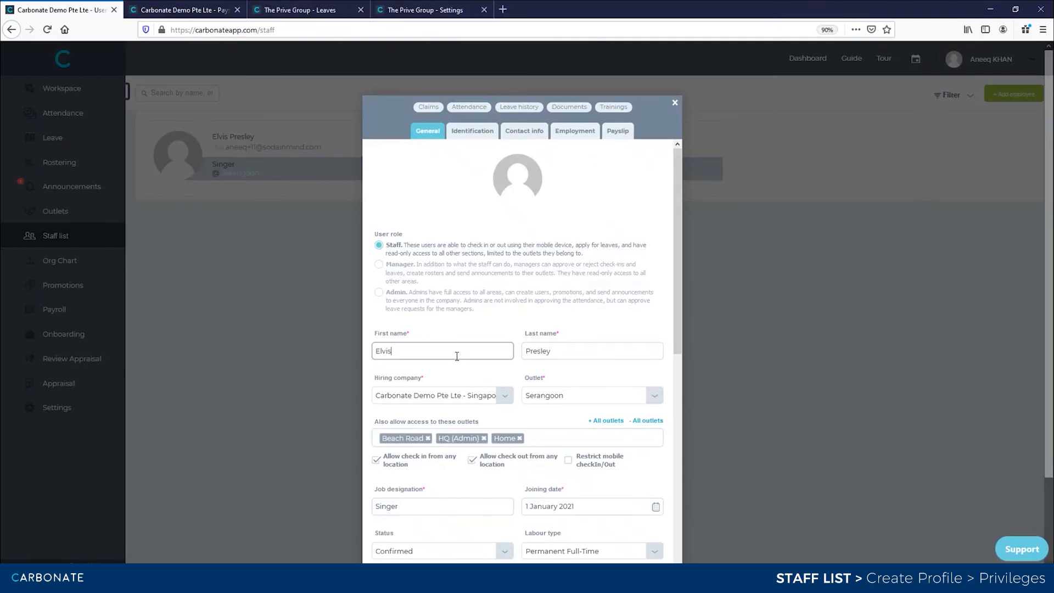
click(471, 405)
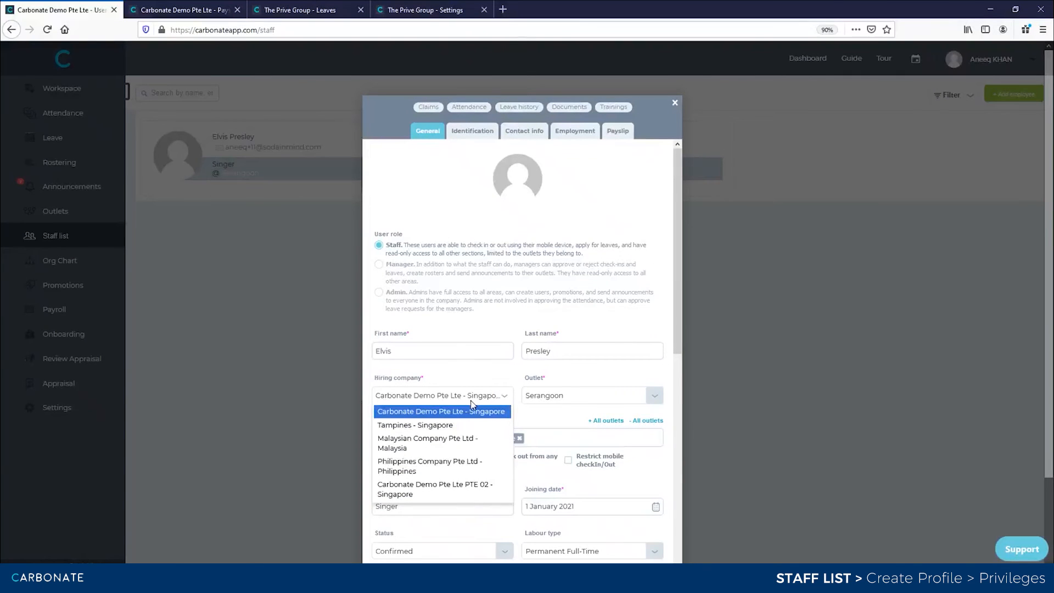
click(803, 358)
click(803, 358)
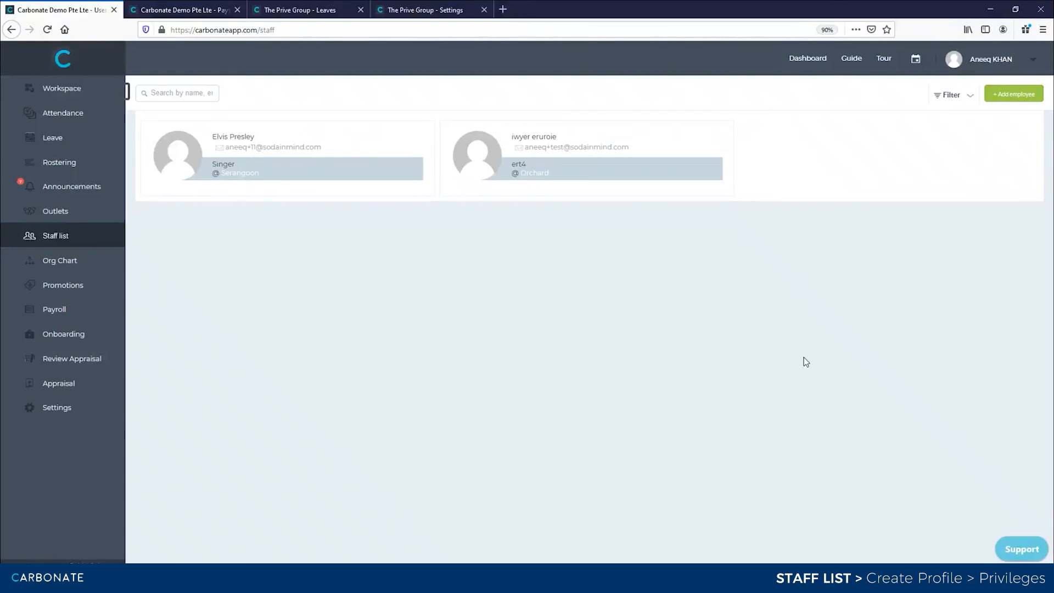
click(543, 141)
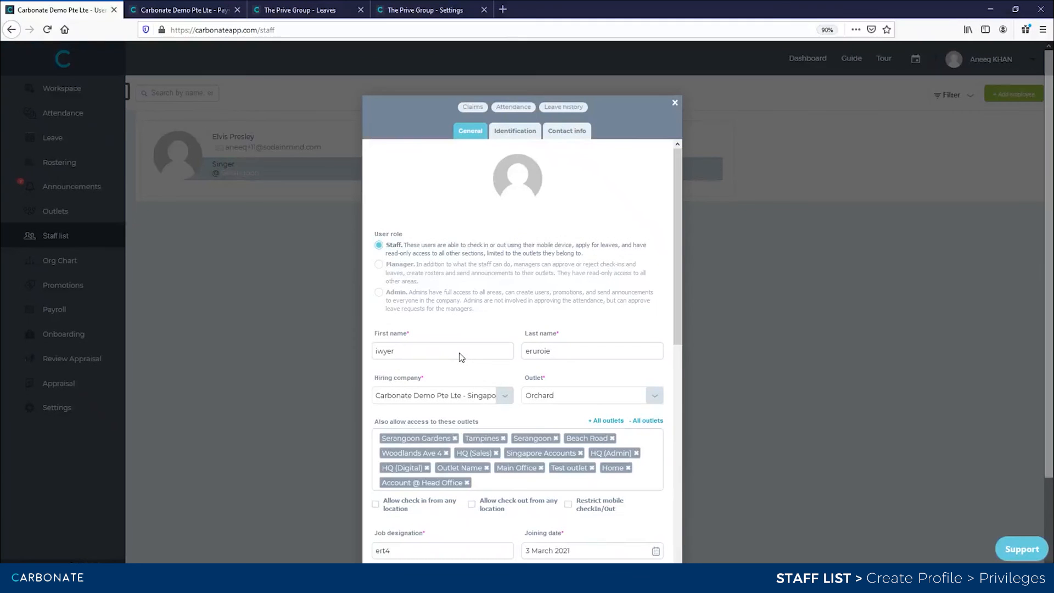
- Review the second employee's profile, then check the first employee's outlets and close it
scroll(482, 470, down, 3)
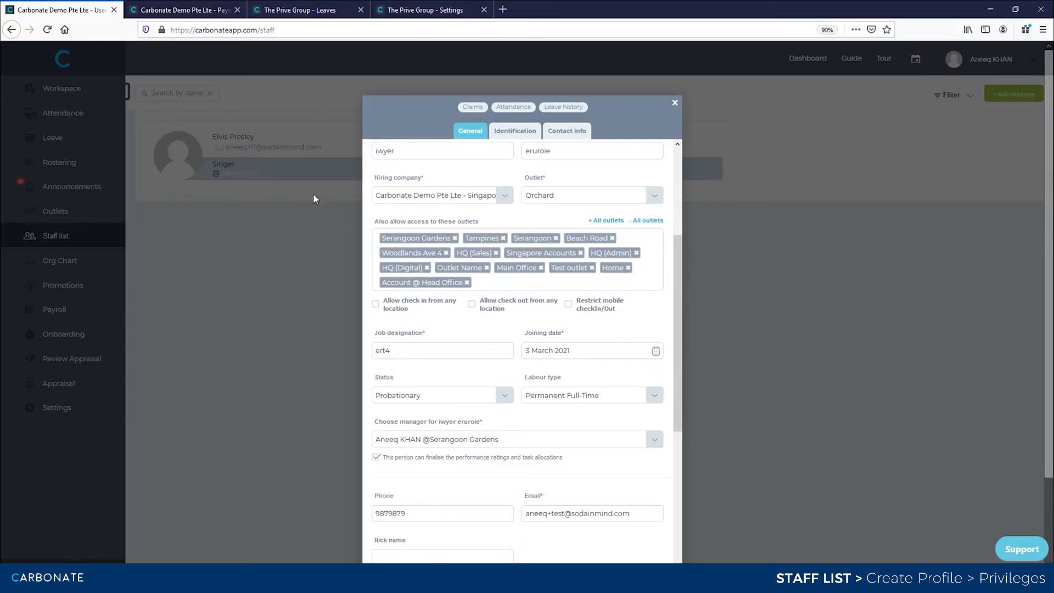
click(274, 139)
click(242, 138)
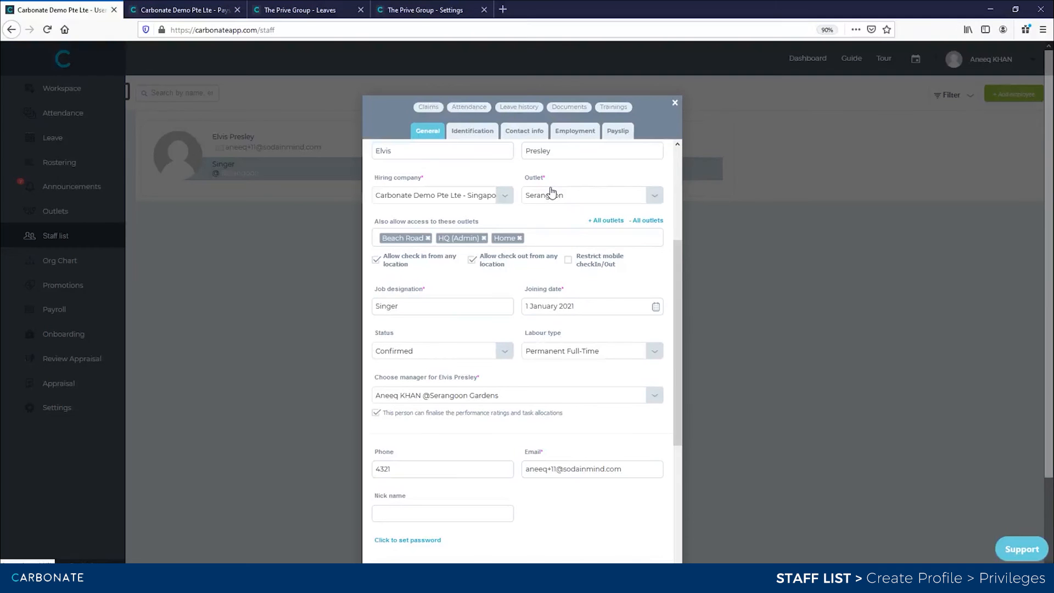
click(872, 269)
- Open the Create Profile form with + Add employee and scroll through its fields
click(1012, 99)
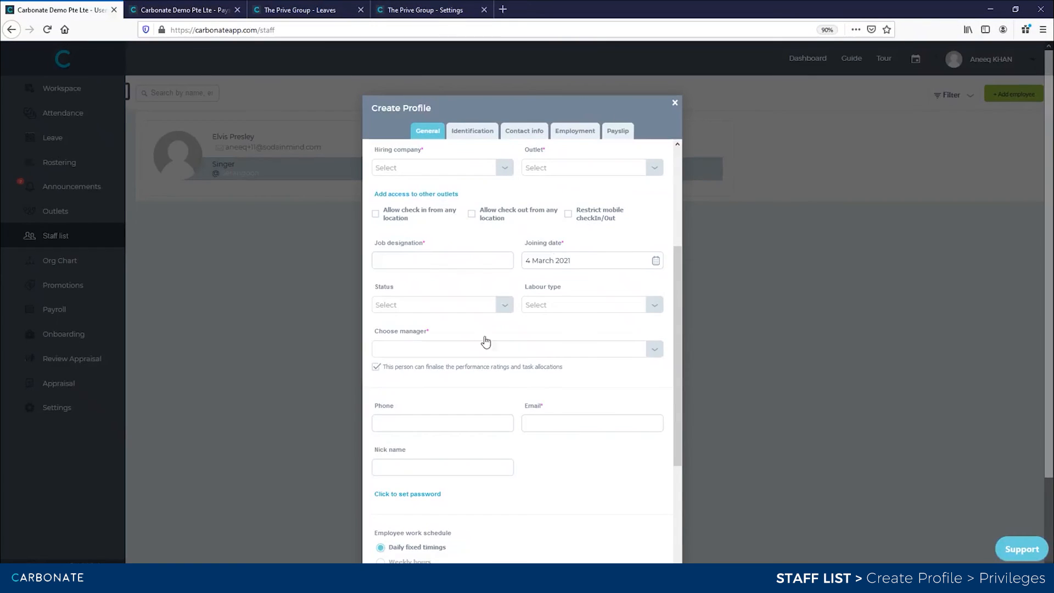
scroll(484, 384, down, 5)
scroll(485, 389, down, 3)
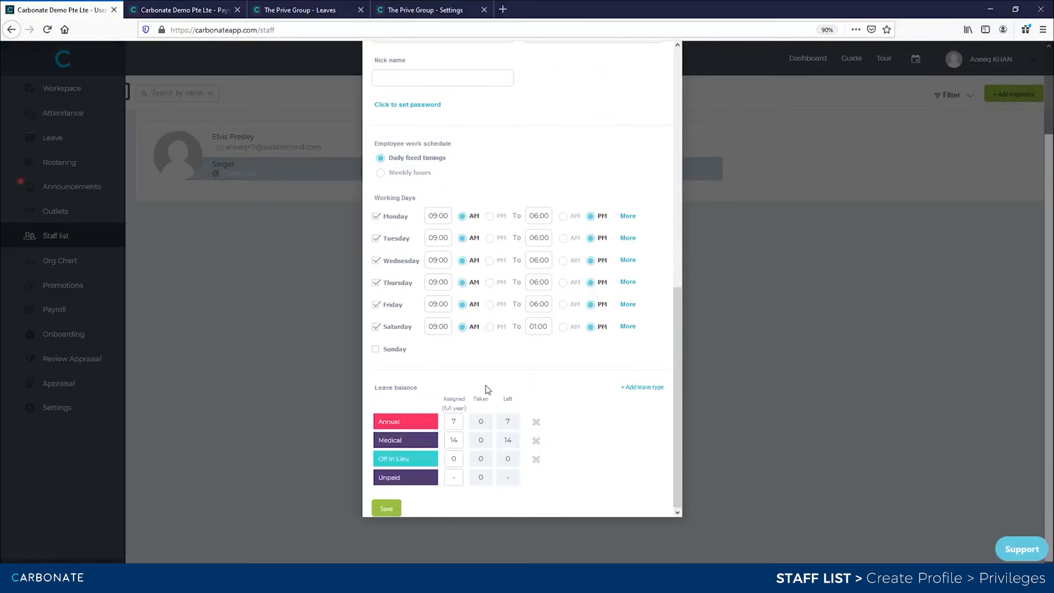
scroll(485, 390, up, 10)
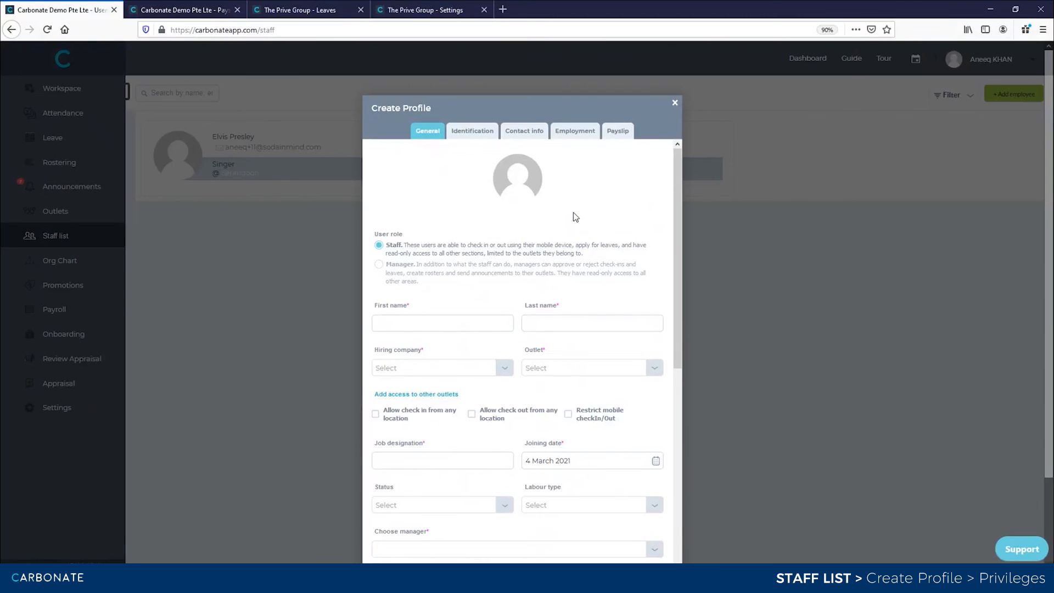
scroll(470, 318, down, 5)
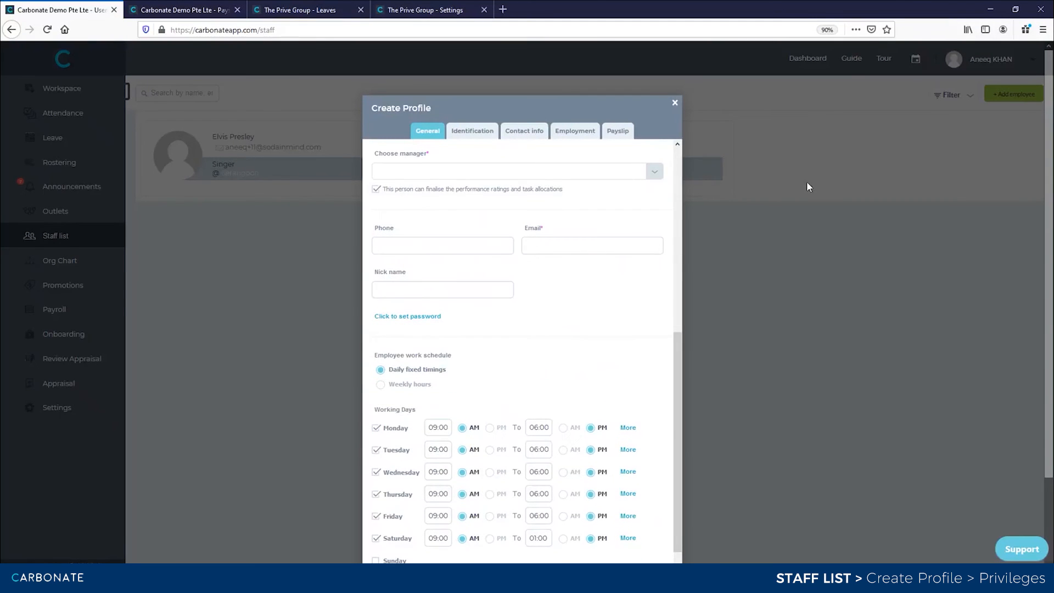
scroll(466, 282, down, 5)
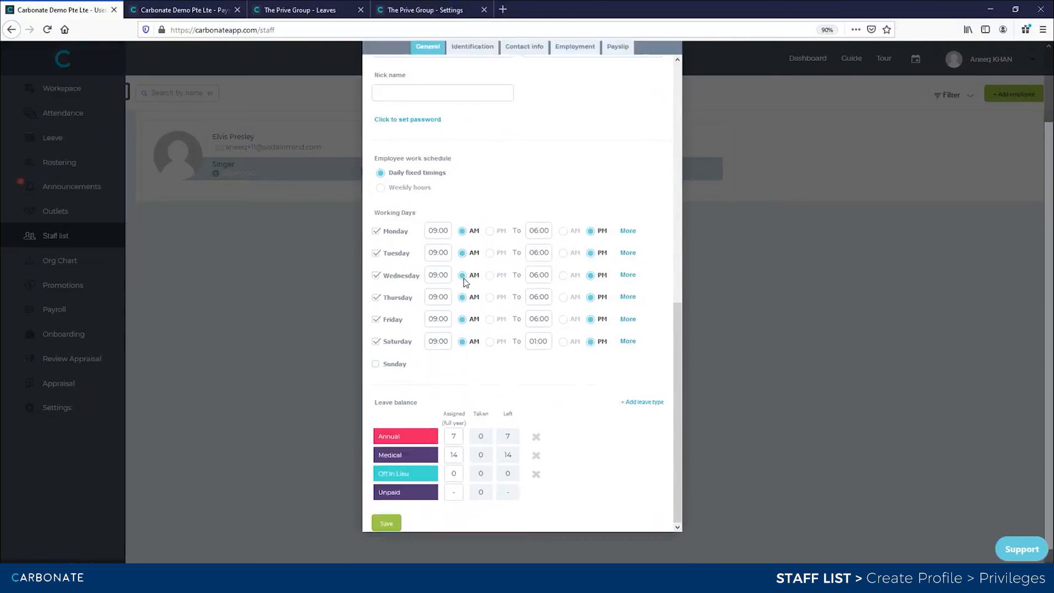
scroll(466, 283, up, 10)
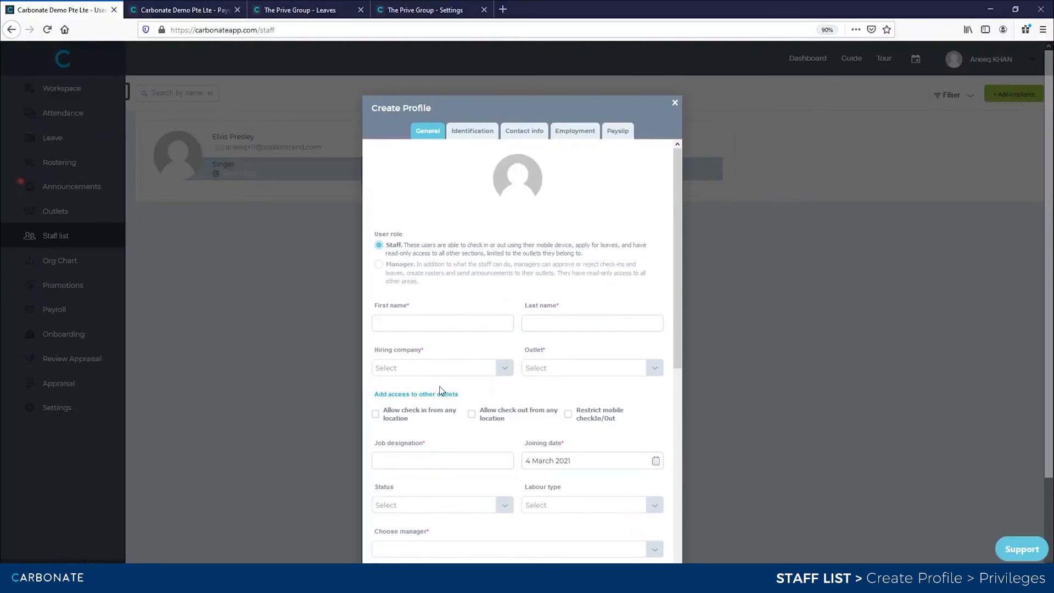
scroll(439, 391, down, 10)
scroll(477, 328, up, 10)
- Enter the new employee's first and last name
click(425, 324)
text(werpk)
key(Tab)
text(d)
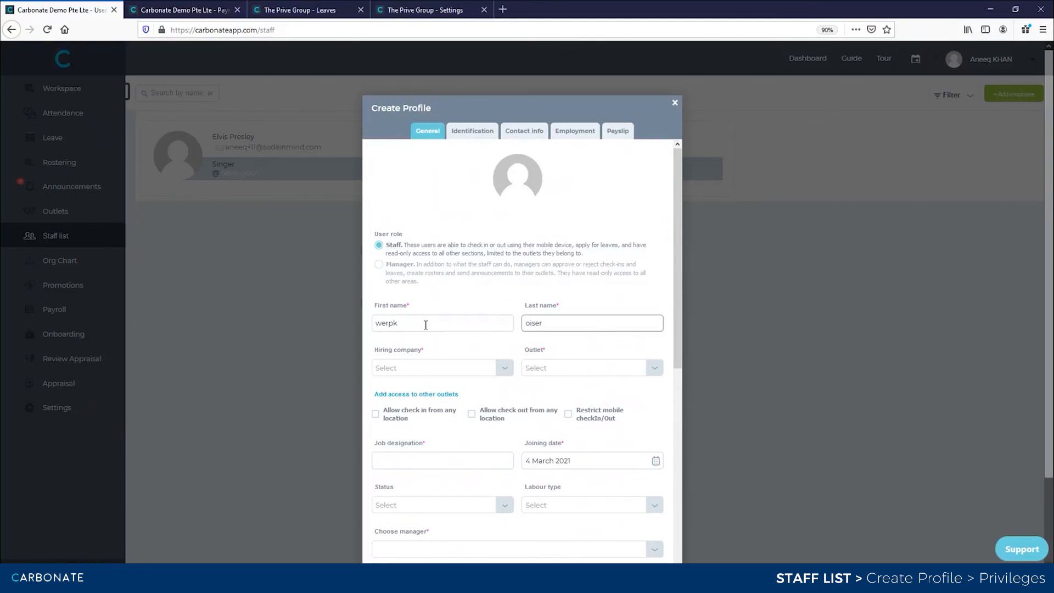
- Choose Carbonate Demo Pte Lte - Singapore, outlet Orchard, designation sgr, Probationary, Permanent Full-Time
click(476, 367)
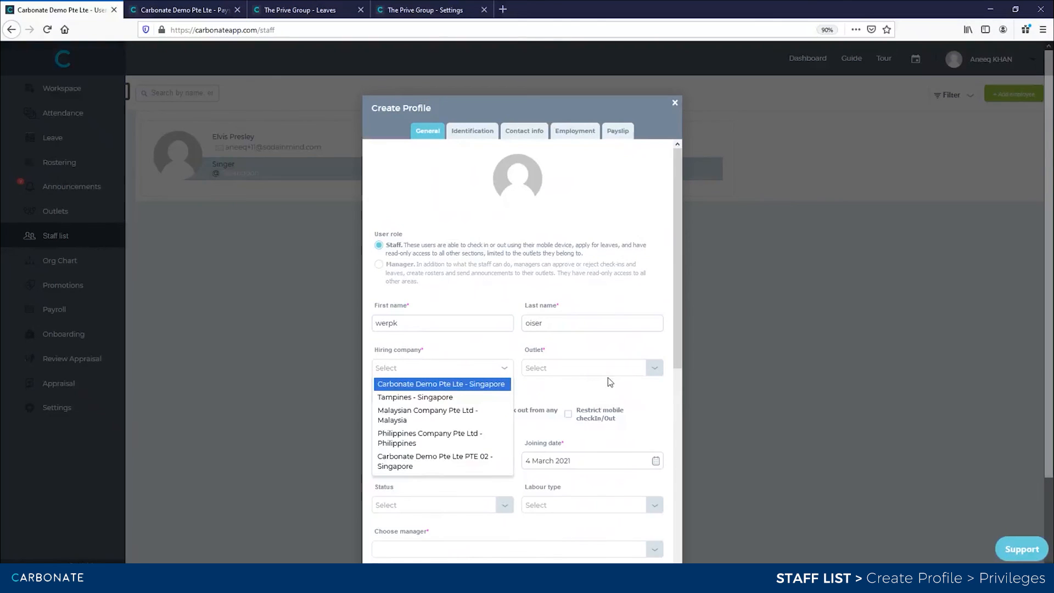
click(462, 384)
click(528, 371)
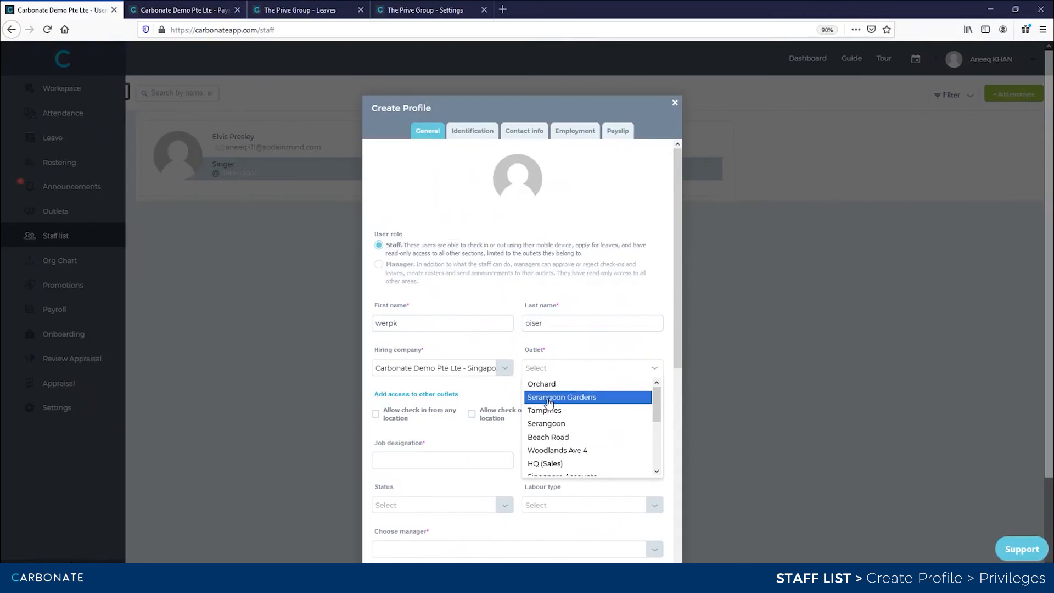
click(552, 384)
click(462, 460)
text(s)
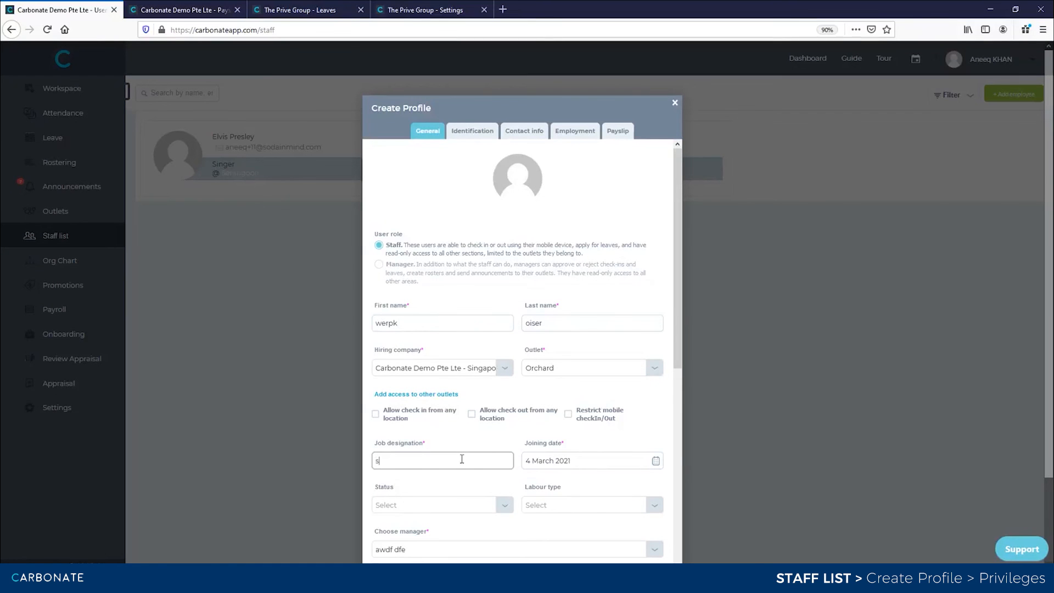
scroll(462, 461, down, 2)
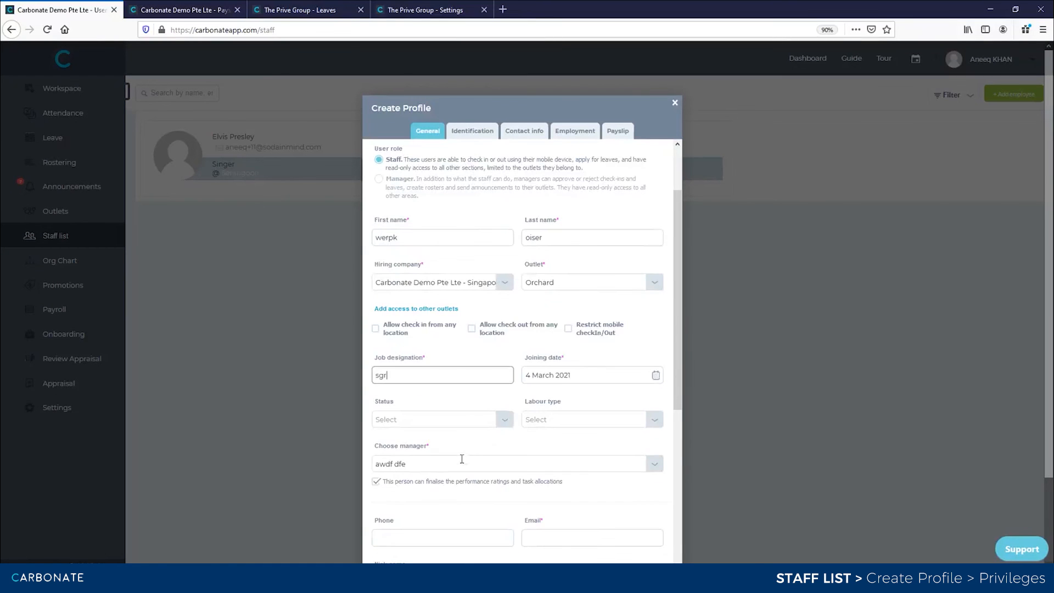
click(497, 418)
key(Return)
click(527, 419)
key(Return)
- Keep the admin as manager and change the outlet to Serangoon
scroll(529, 421, down, 2)
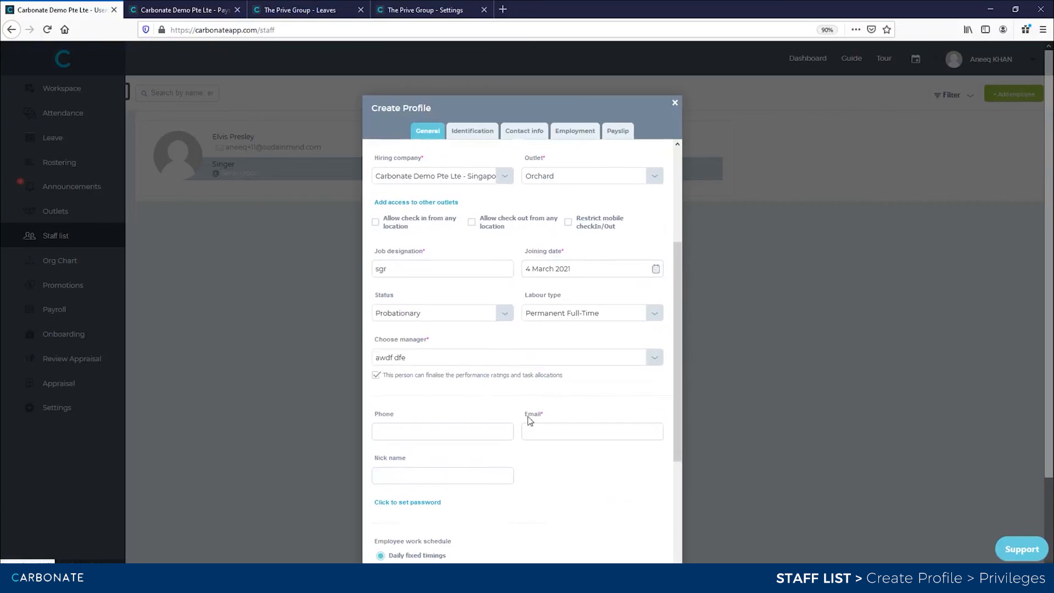
click(446, 359)
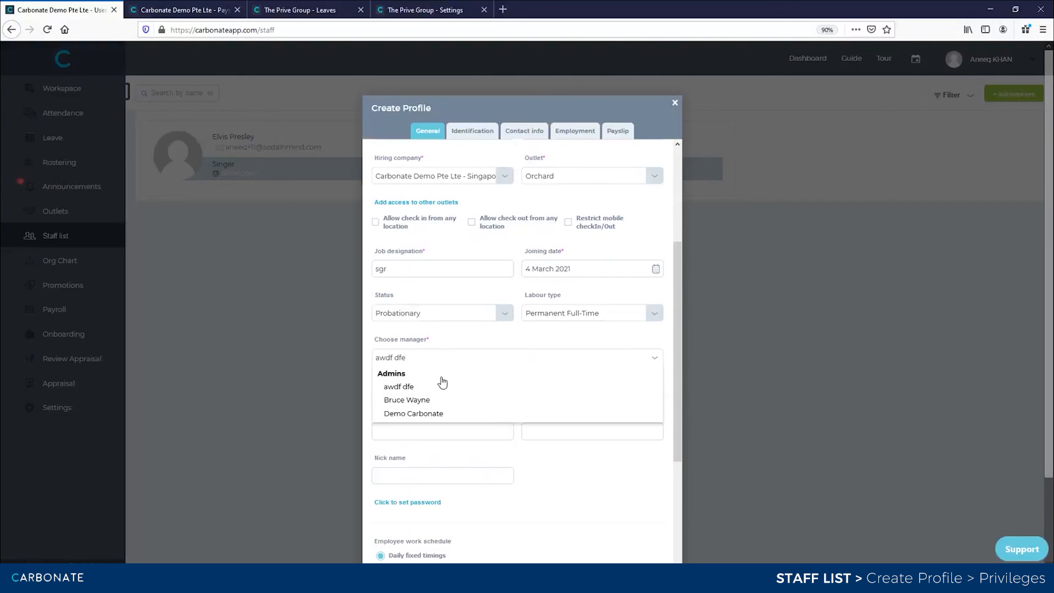
click(414, 352)
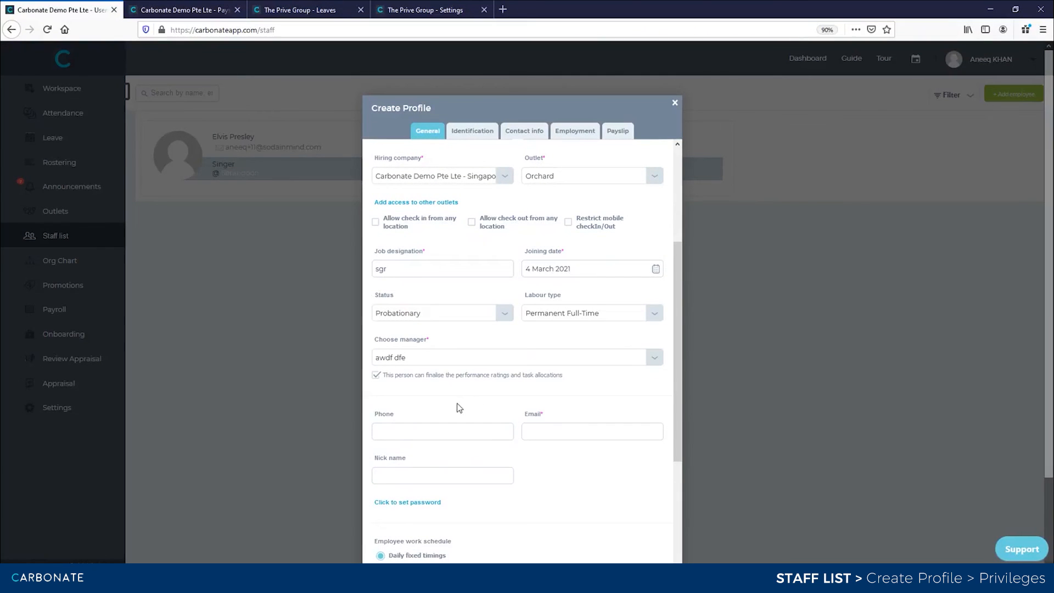
scroll(530, 320, up, 3)
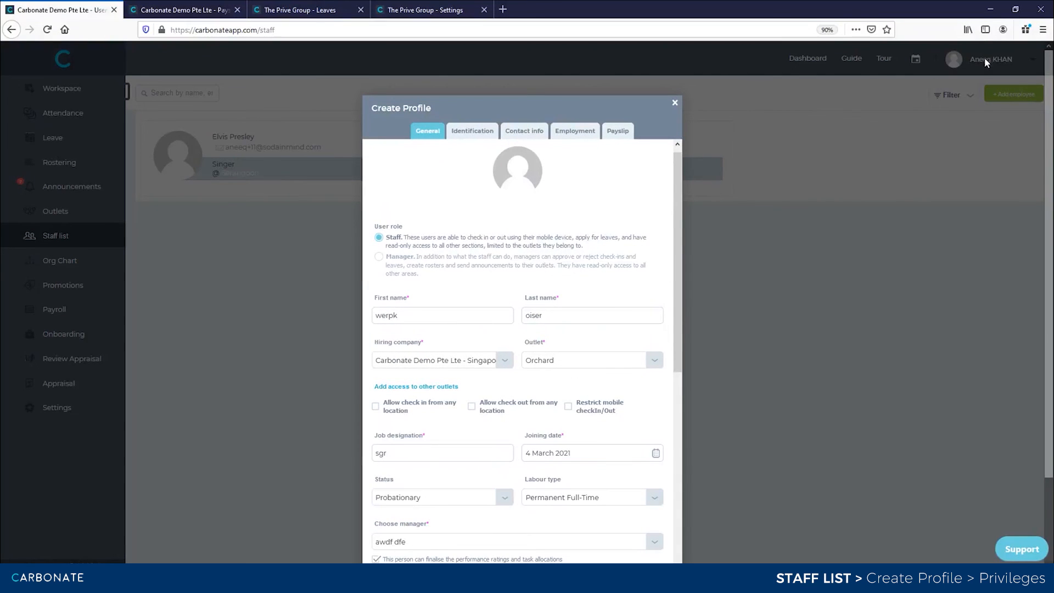
scroll(523, 335, down, 3)
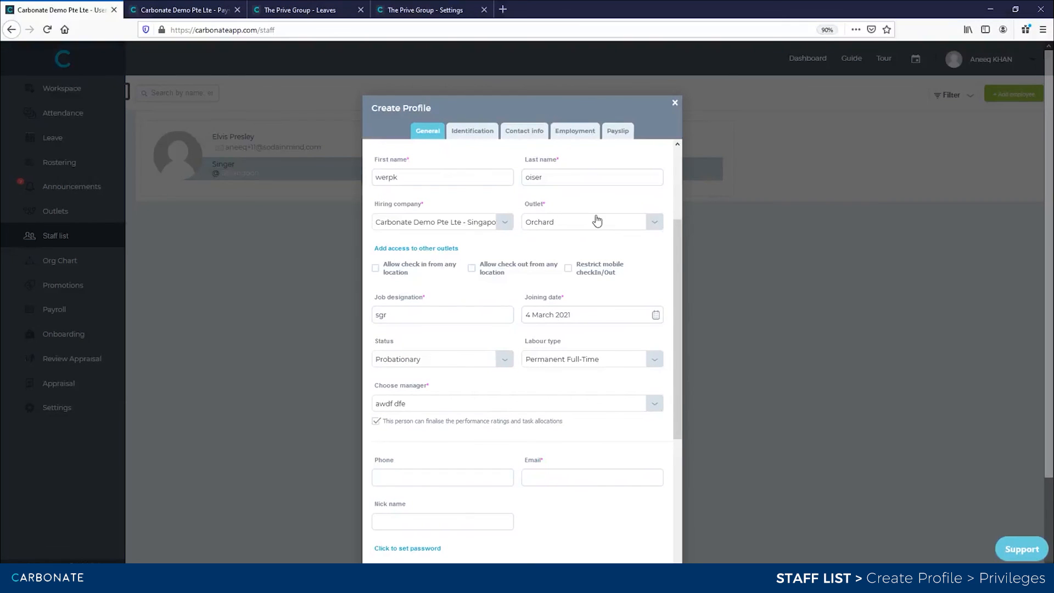
click(597, 219)
click(579, 277)
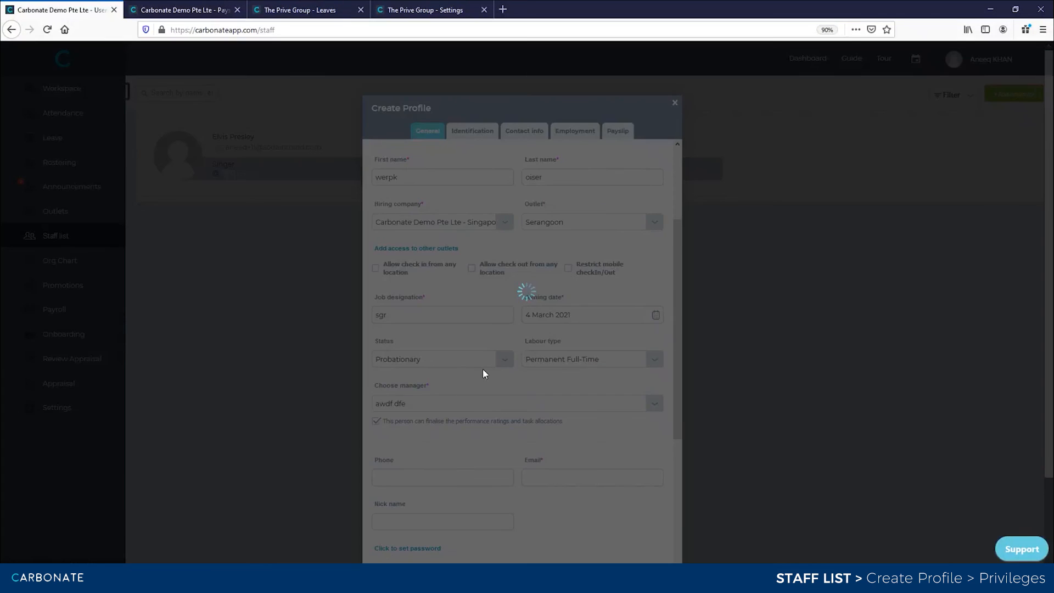
click(506, 403)
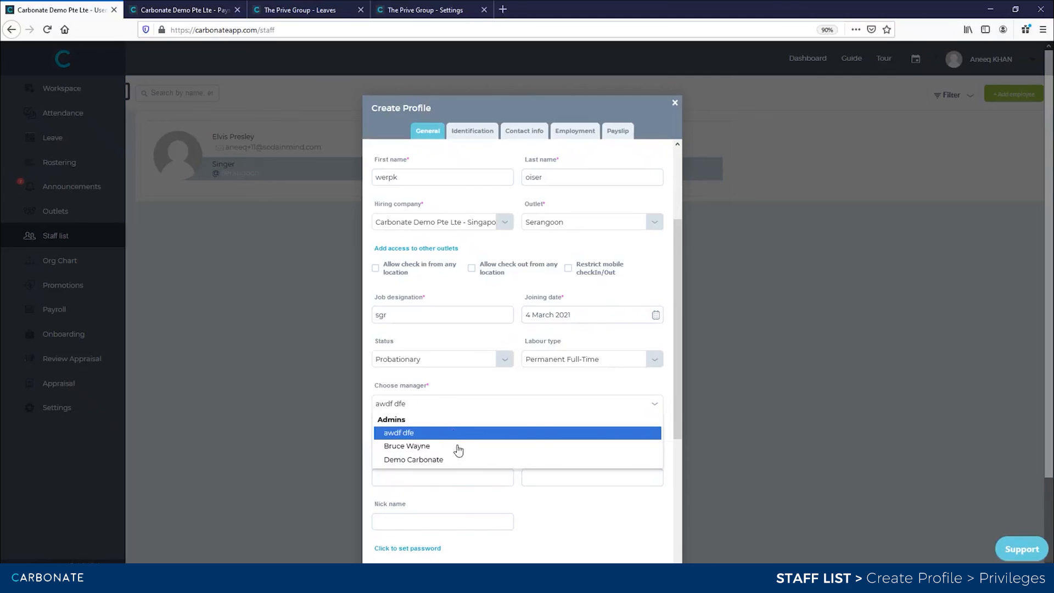
click(457, 396)
- Enter the employee's e-mail address, removing a stray semicolon
scroll(455, 390, down, 3)
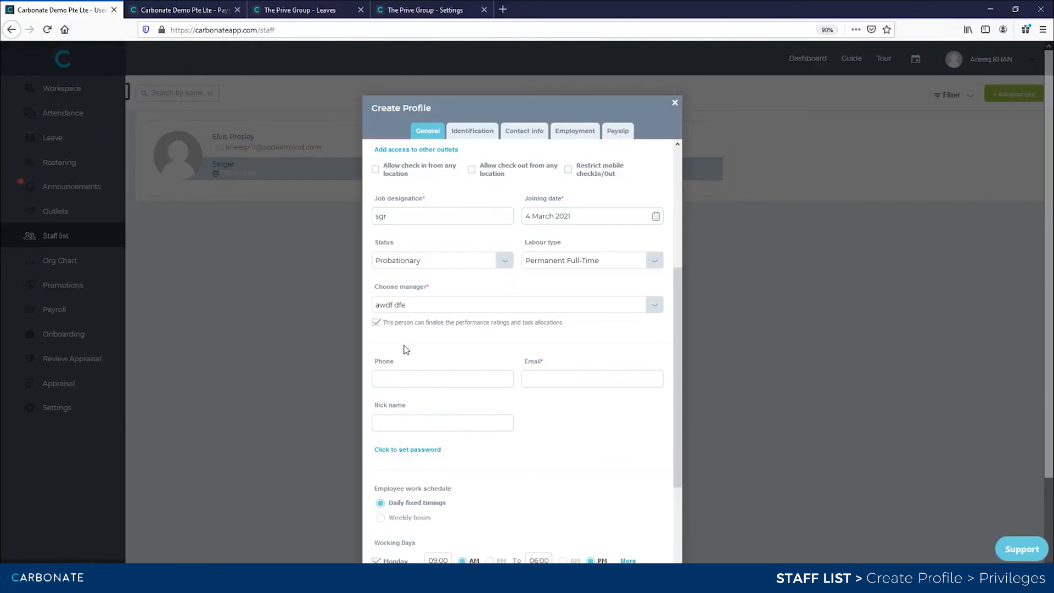
click(559, 378)
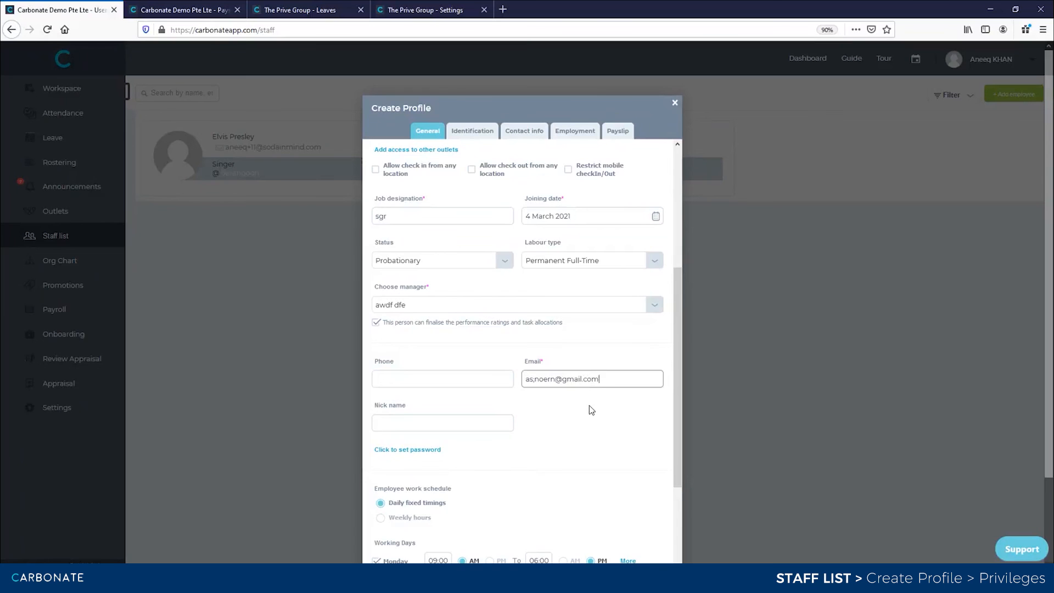
click(592, 410)
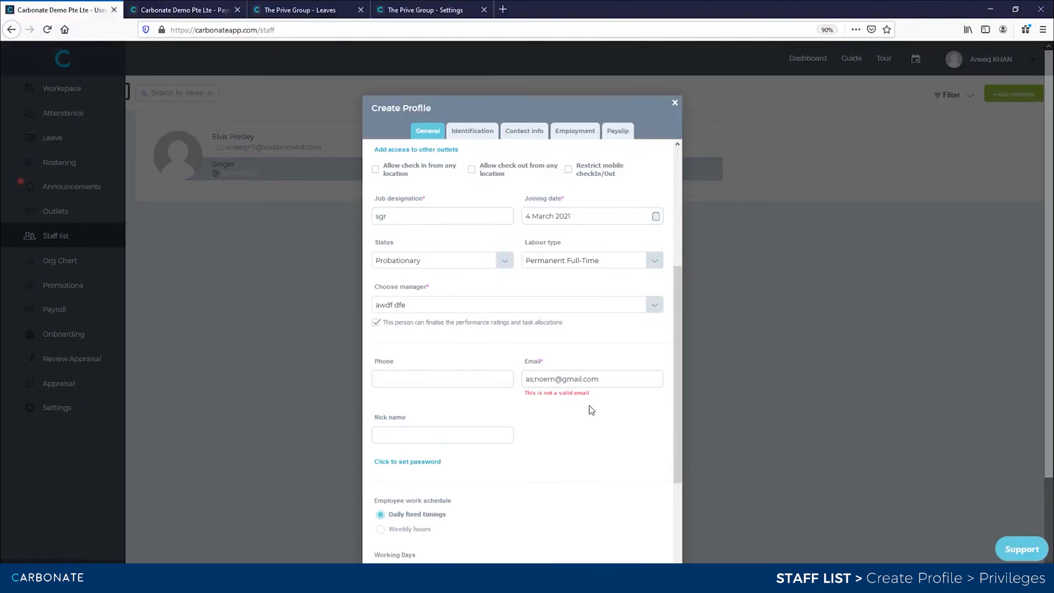
click(534, 378)
key(BackSpace)
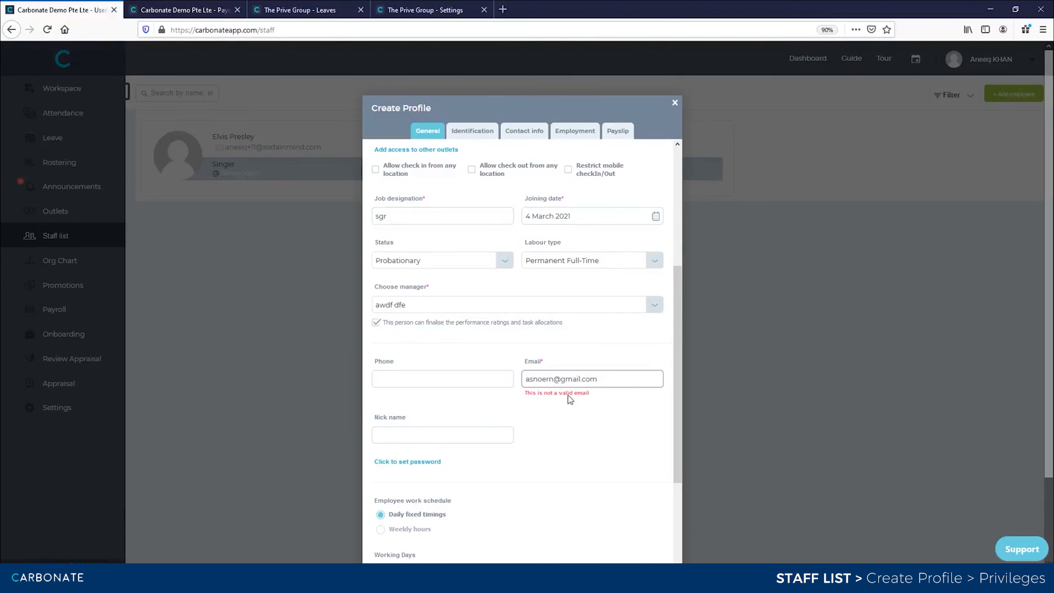
click(580, 404)
scroll(580, 409, down, 6)
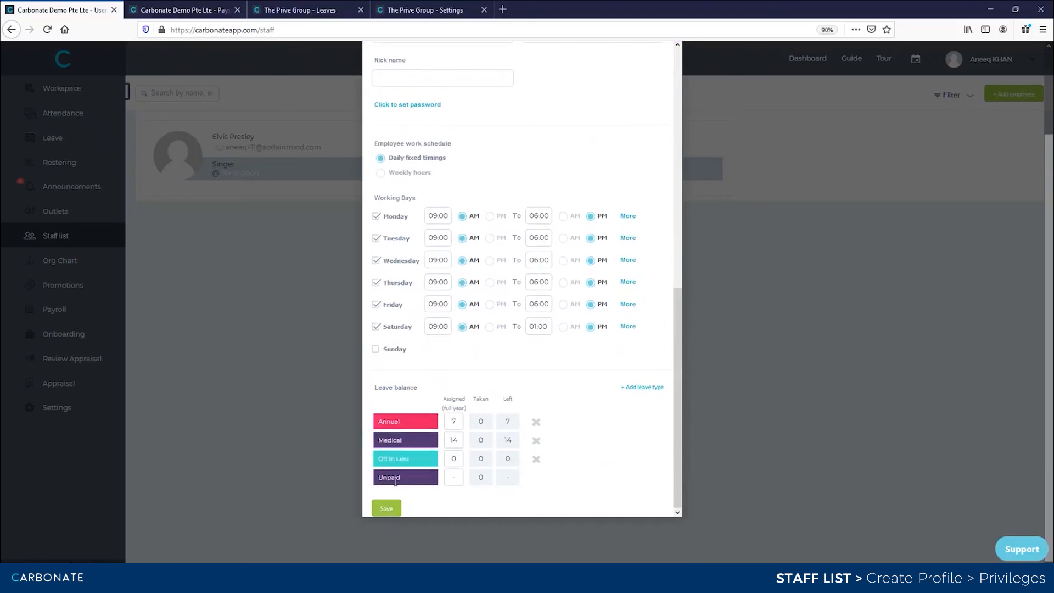
- Save the new profile and bring forward the browser window with the admin's staff list
click(386, 509)
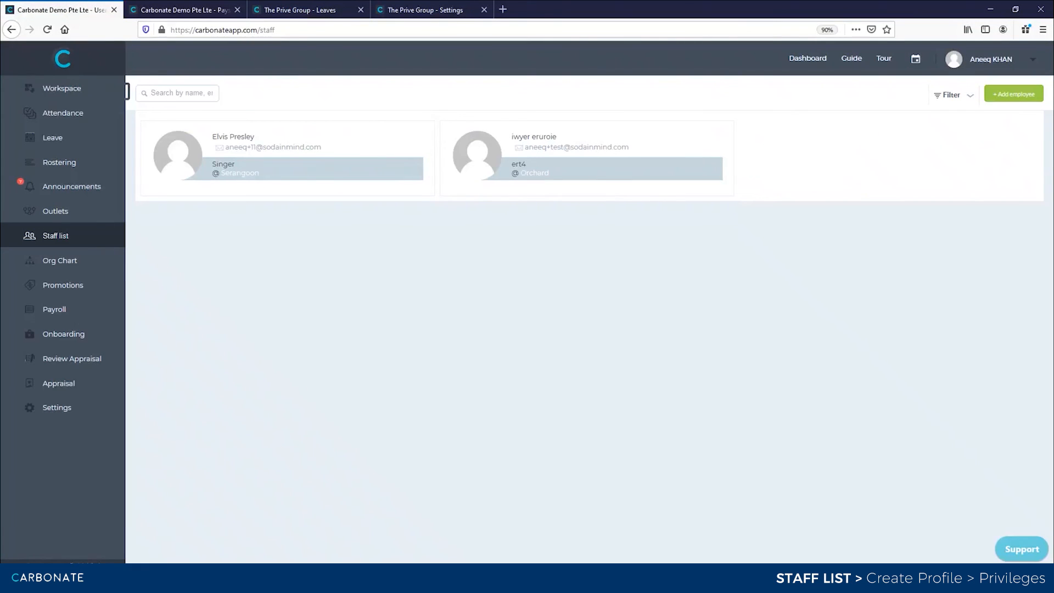
click(390, 581)
click(691, 528)
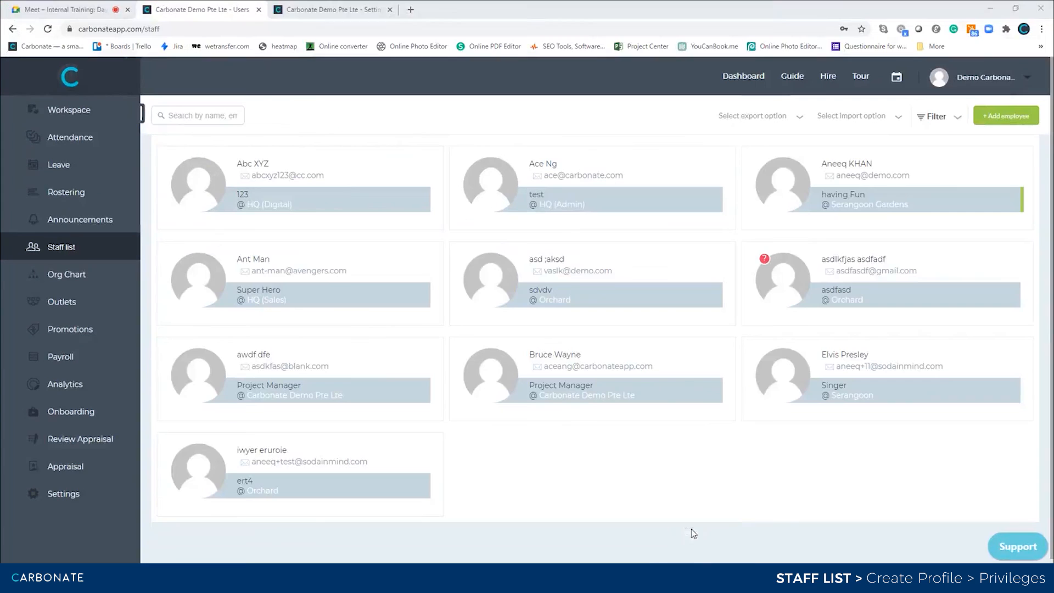